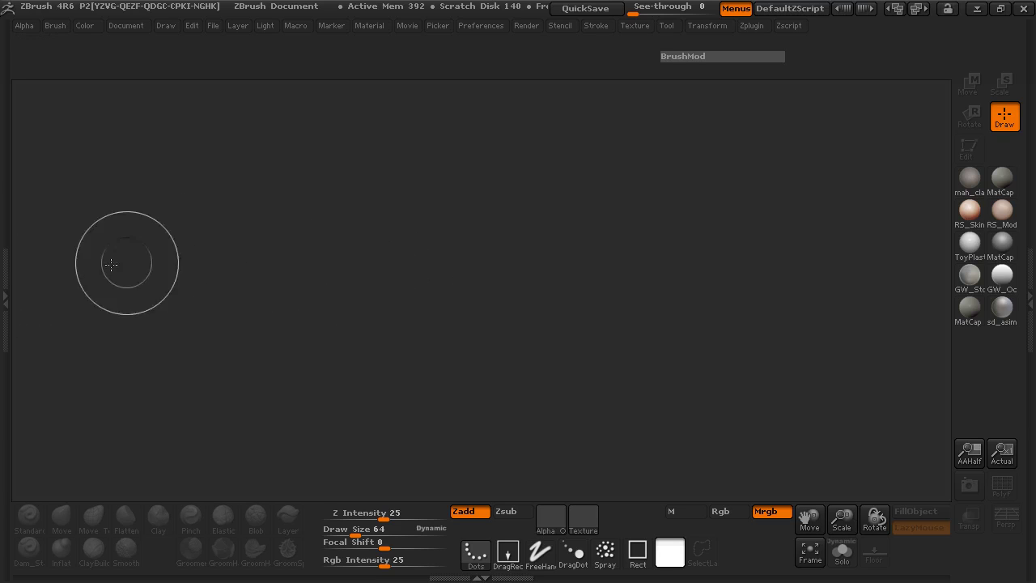
Browse the rhino reference images in the Indian Rhino folder of the project library.
{"action": "key", "text": "comma"}
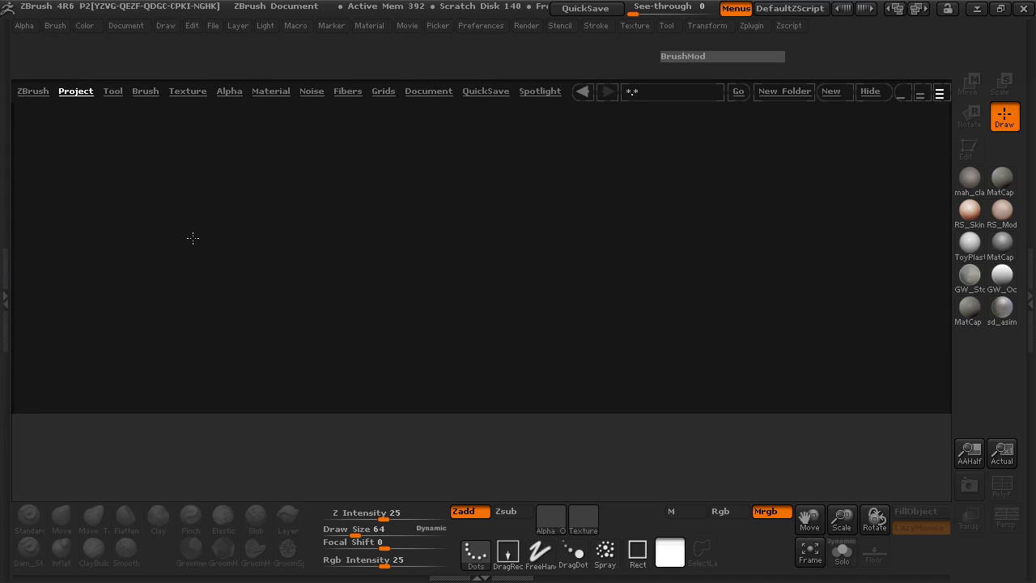
{"action": "double_click", "coordinate": [82, 265]}
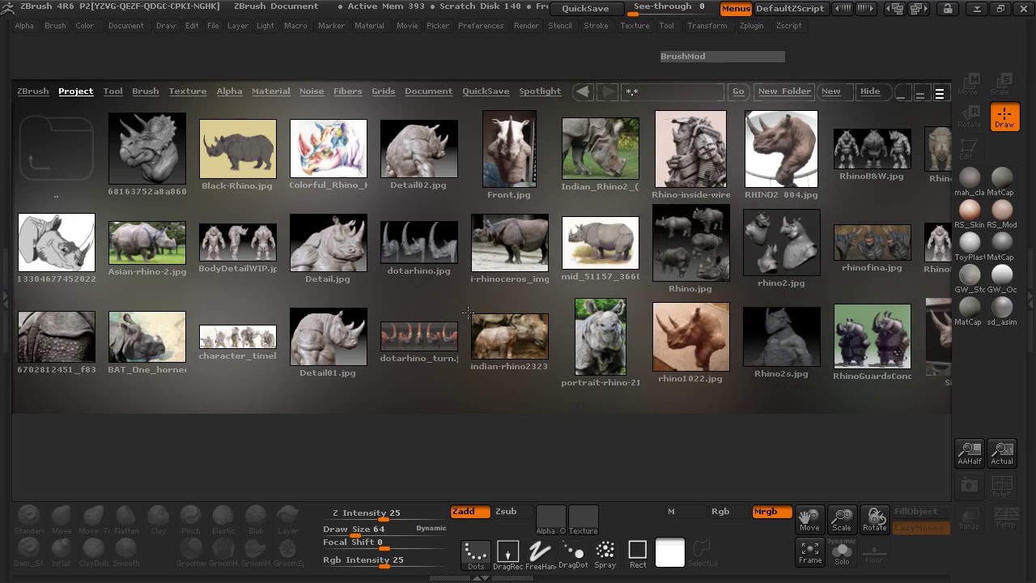
{"action": "scroll", "coordinate": [466, 311], "scroll_direction": "down", "scroll_amount": 5}
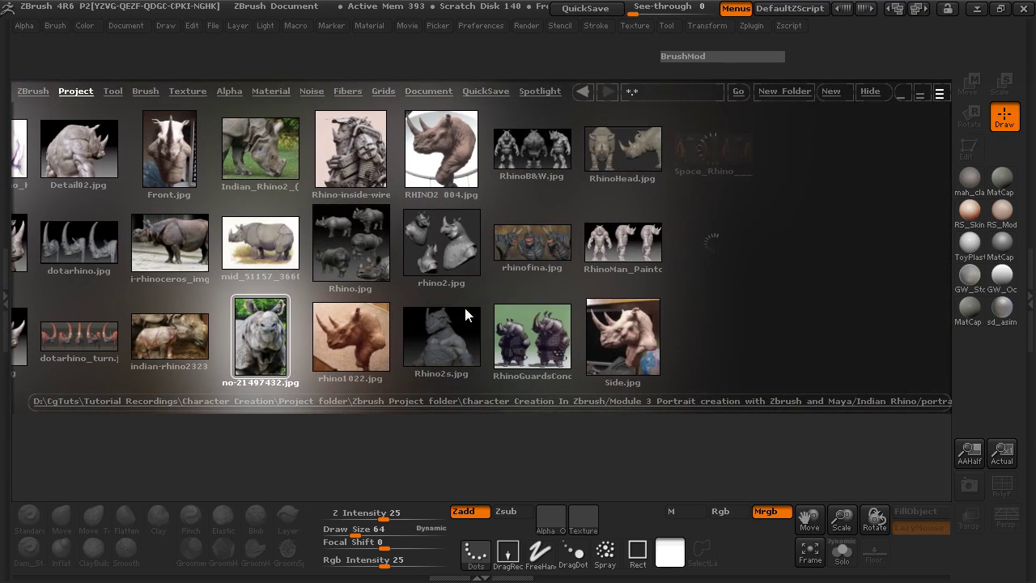
{"action": "scroll", "coordinate": [470, 306], "scroll_direction": "up", "scroll_amount": 5}
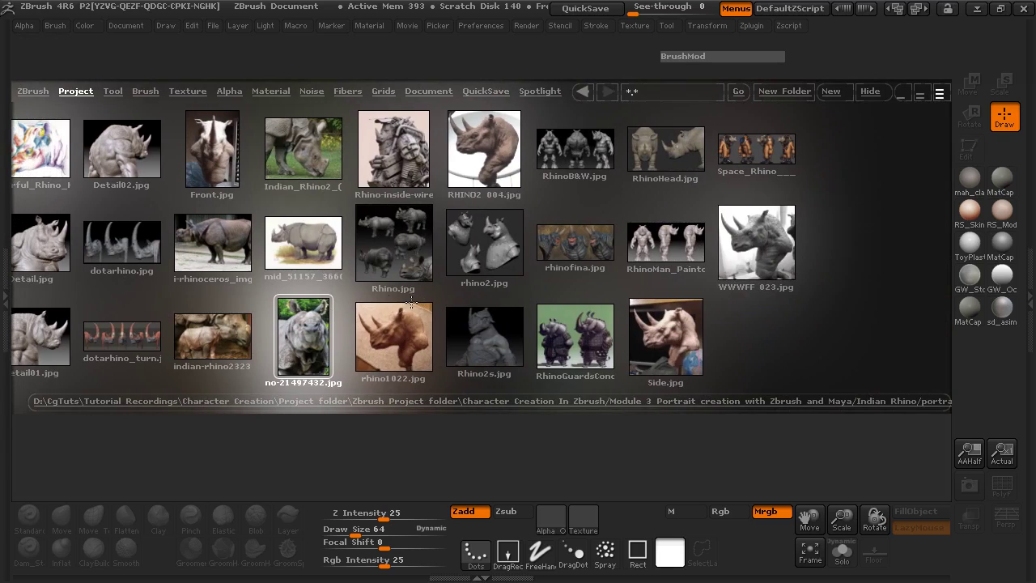
{"action": "scroll", "coordinate": [500, 301], "scroll_direction": "down", "scroll_amount": 4}
Load Side.jpg as a texture and add it to Spotlight.
{"action": "left_click", "coordinate": [16, 292]}
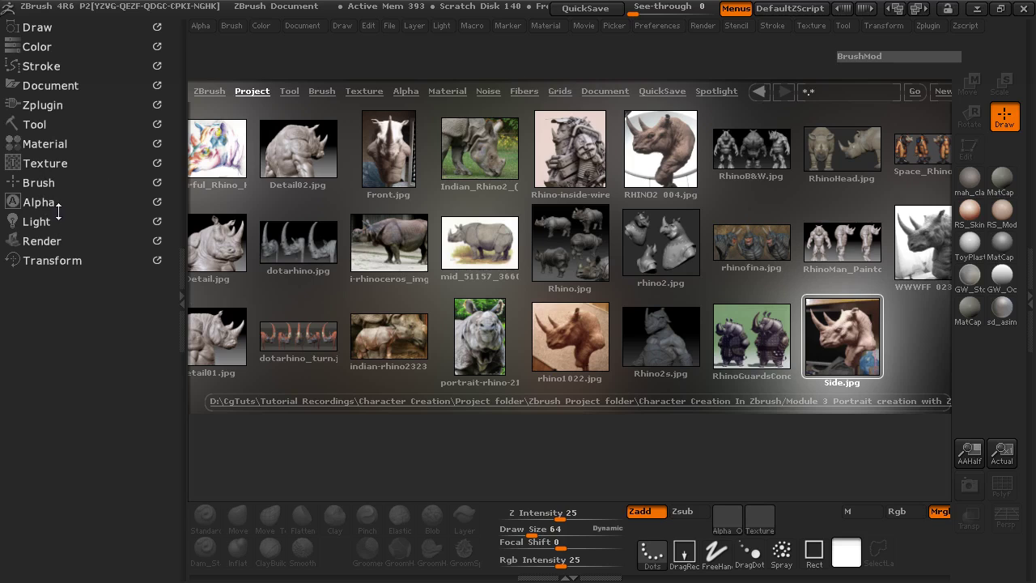
{"action": "left_click", "coordinate": [34, 123]}
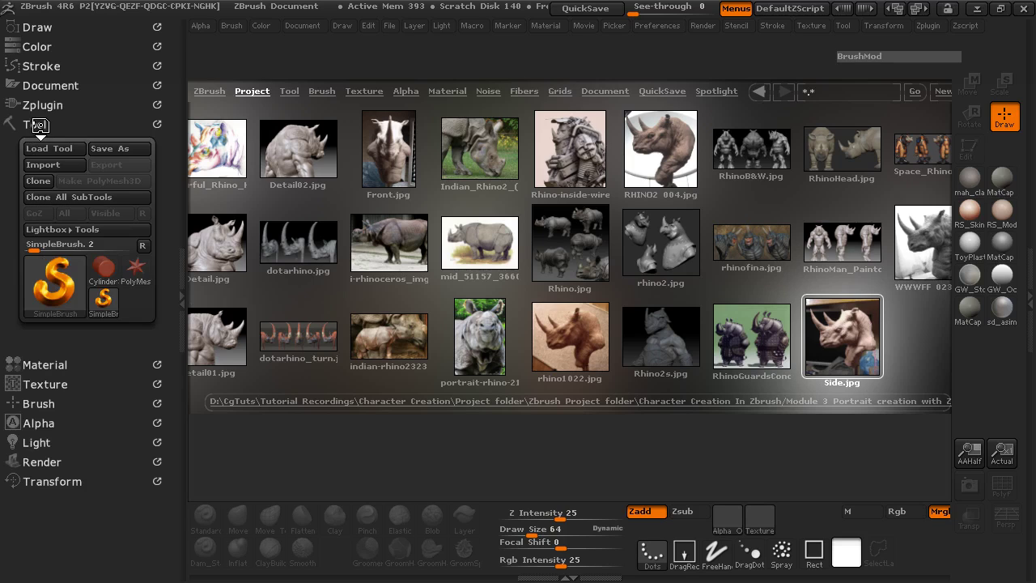
{"action": "left_click", "coordinate": [45, 385]}
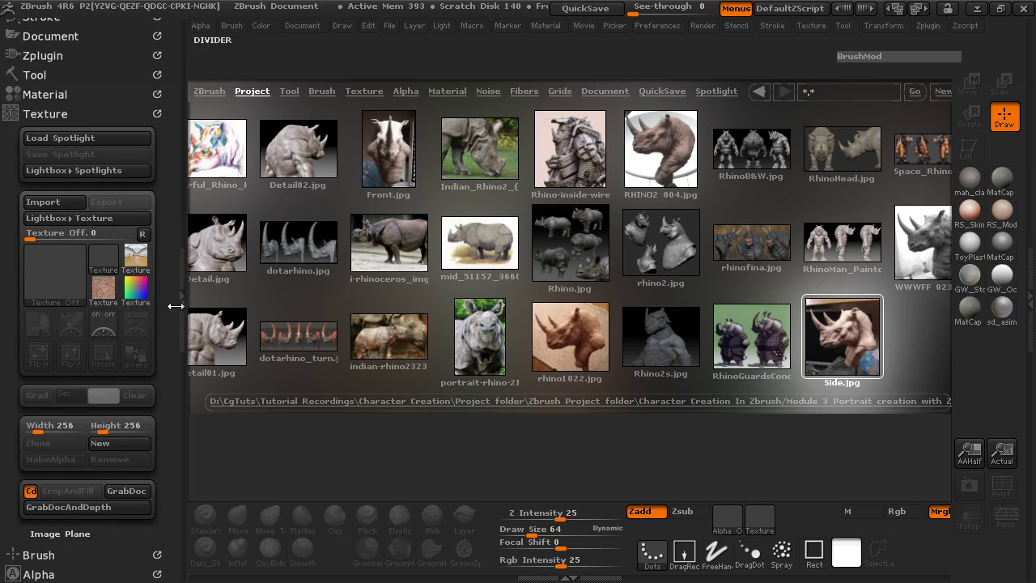
{"action": "double_click", "coordinate": [850, 336]}
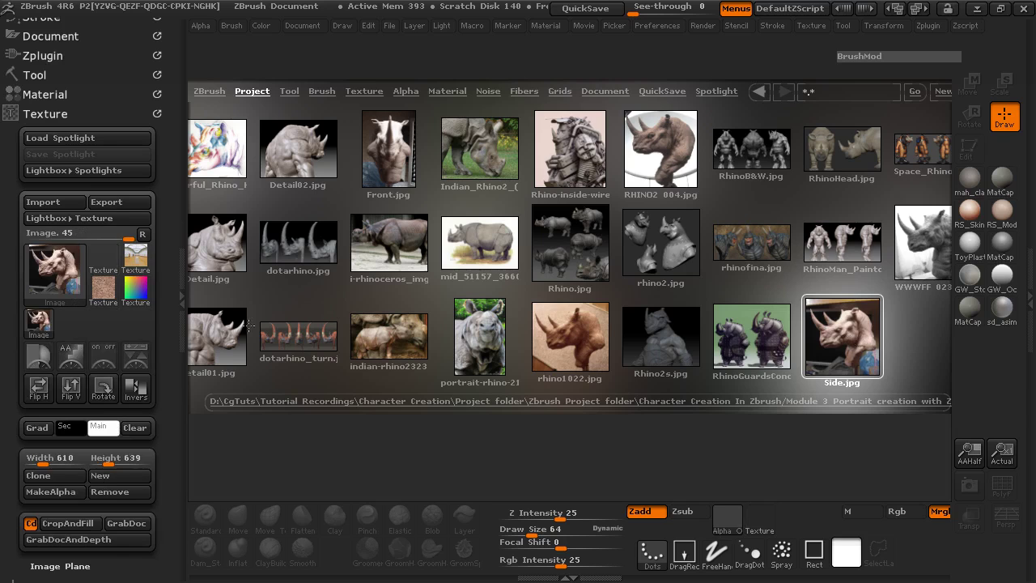
{"action": "left_click", "coordinate": [139, 361]}
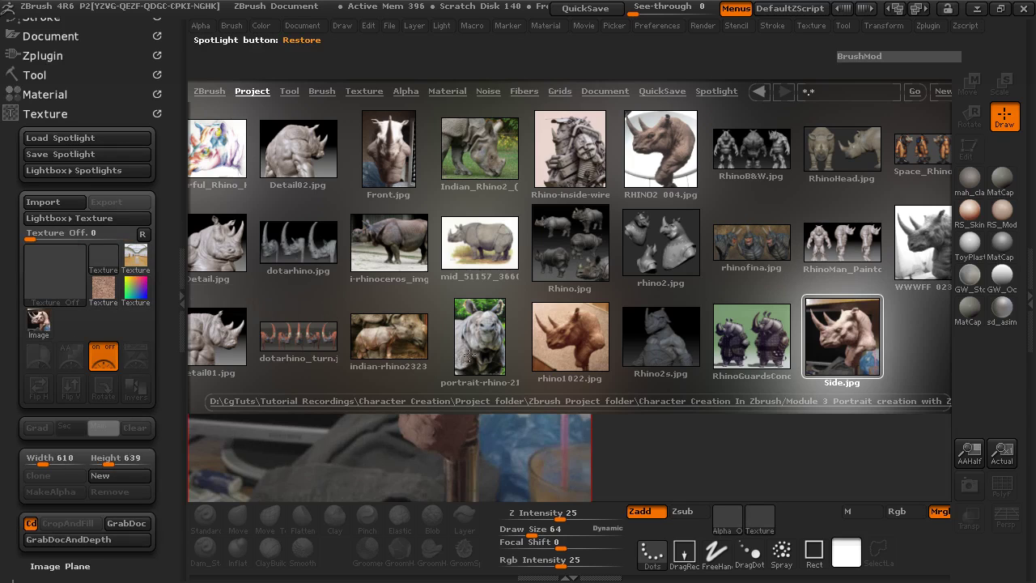
Move the Spotlight rhino image to the middle of the canvas, enlarge it slightly, fade its opacity and leave Spotlight editing.
{"action": "key", "text": "comma"}
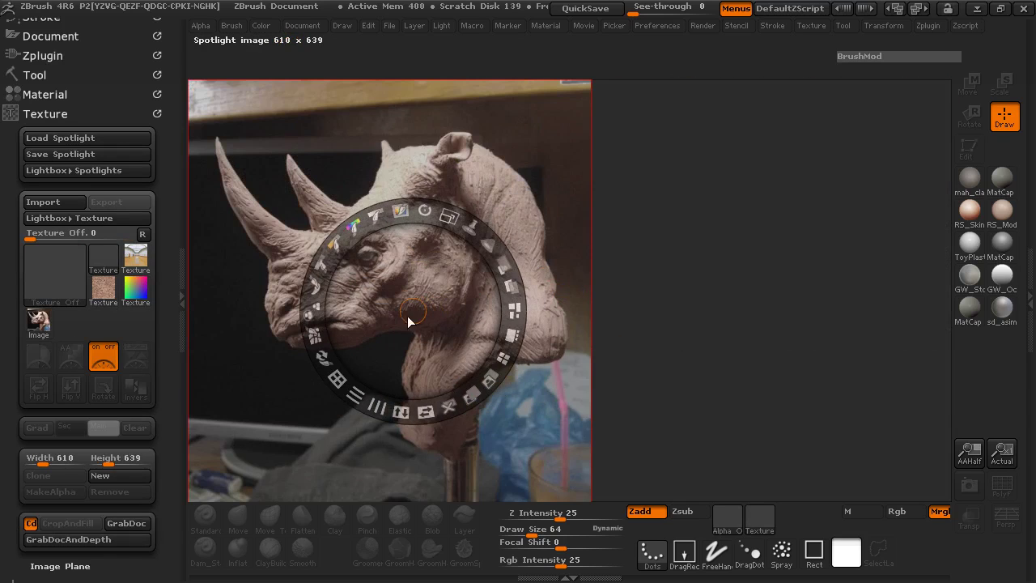
{"action": "left_click_drag", "start_coordinate": [457, 316], "coordinate": [610, 293]}
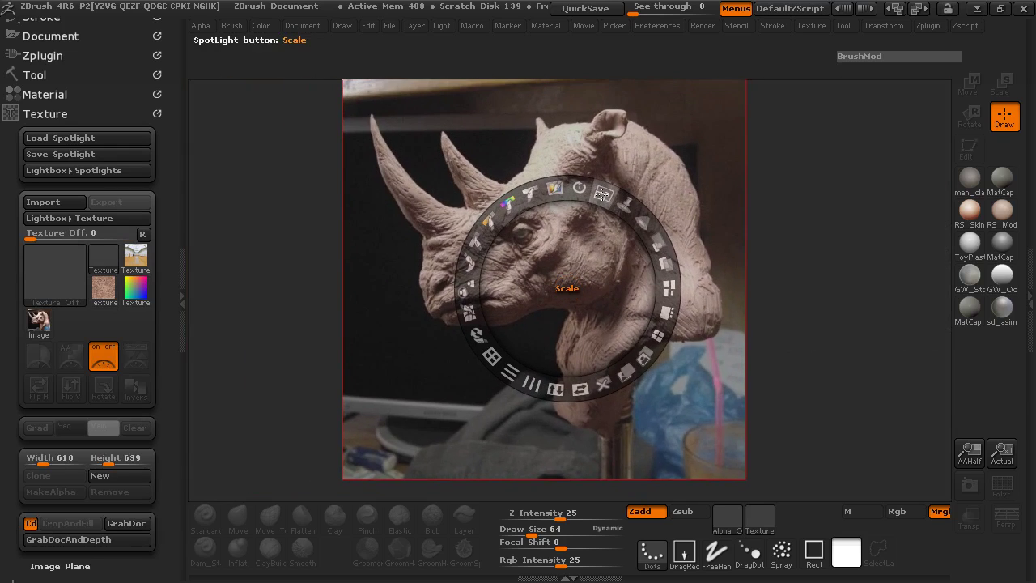
{"action": "left_click_drag", "start_coordinate": [603, 194], "coordinate": [600, 251]}
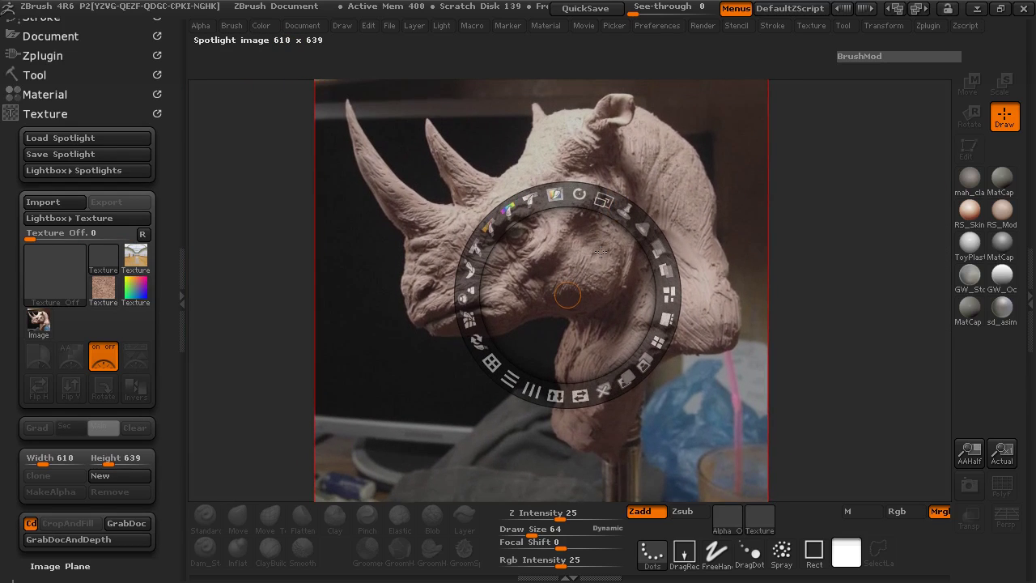
{"action": "left_click_drag", "start_coordinate": [650, 277], "coordinate": [584, 224]}
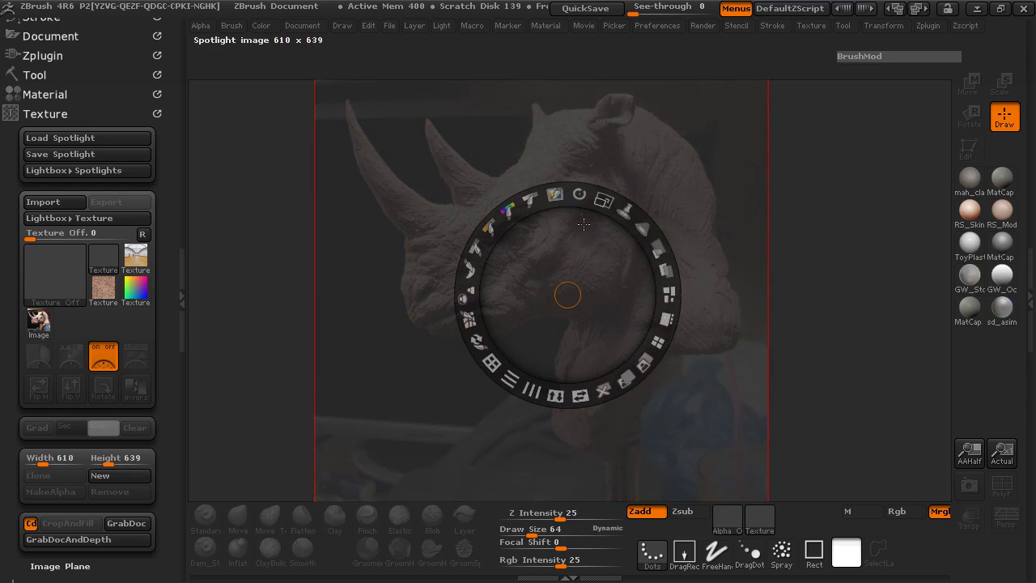
{"action": "key", "text": "z"}
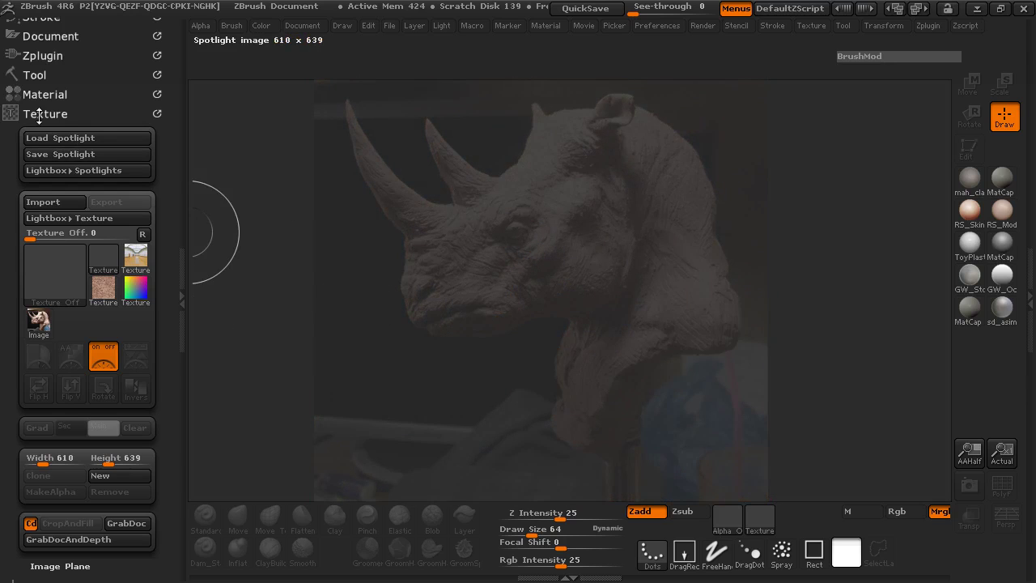
Start saving the Spotlight setup and browse to the ZProjects folder inside Program Files (x86), Pixologic, ZBrush 4R6.
{"action": "left_click", "coordinate": [65, 154]}
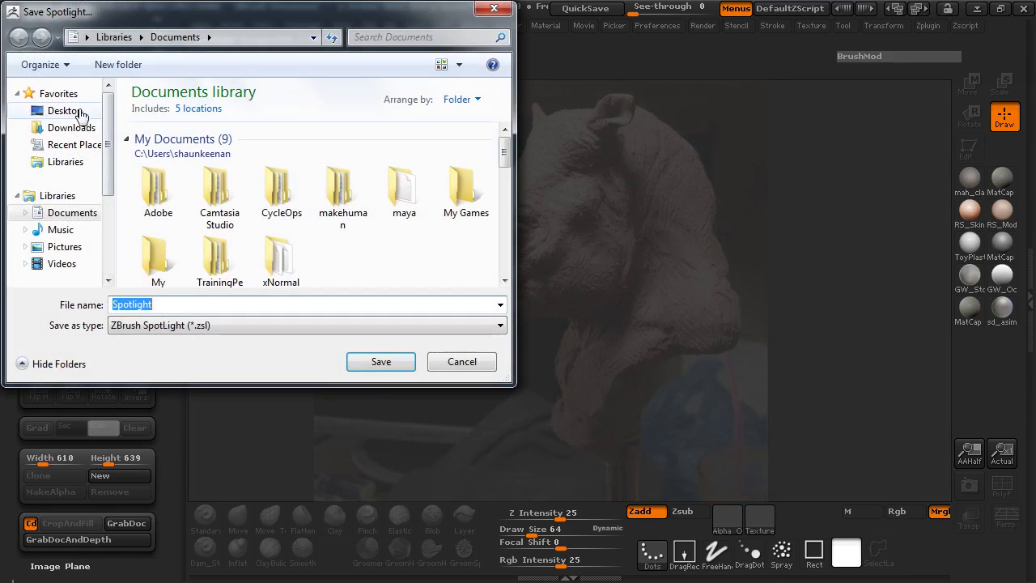
{"action": "left_click", "coordinate": [66, 110]}
{"action": "double_click", "coordinate": [312, 121]}
{"action": "double_click", "coordinate": [301, 130]}
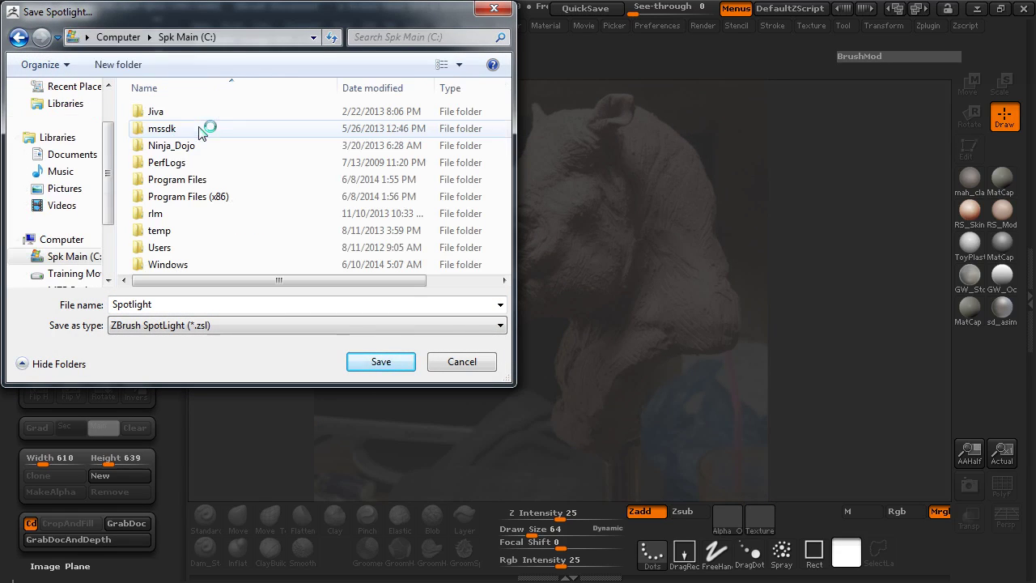
{"action": "double_click", "coordinate": [223, 198]}
{"action": "scroll", "coordinate": [209, 203], "scroll_direction": "down", "scroll_amount": 8}
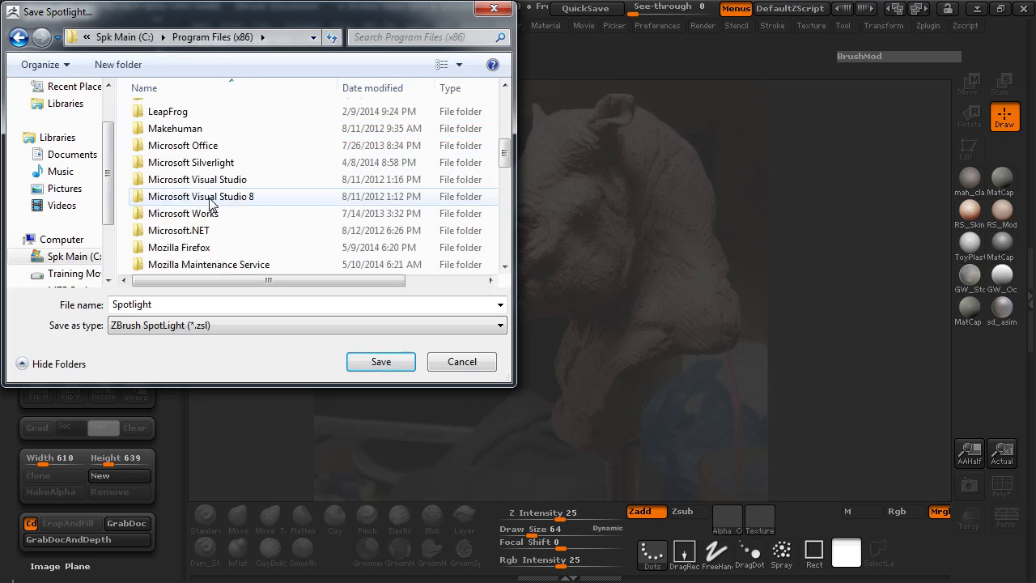
{"action": "scroll", "coordinate": [208, 204], "scroll_direction": "down", "scroll_amount": 2}
{"action": "double_click", "coordinate": [166, 247]}
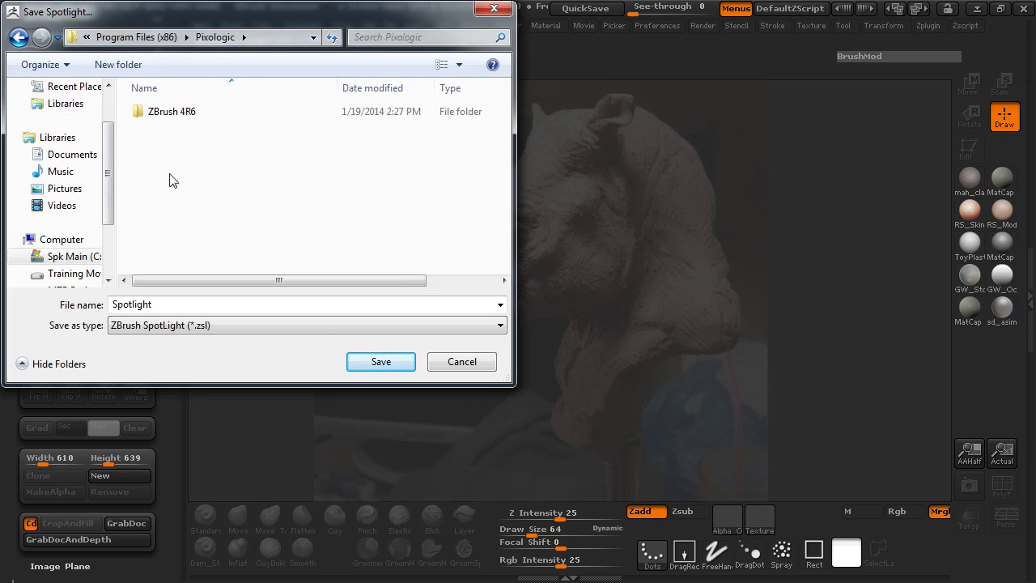
{"action": "double_click", "coordinate": [173, 111]}
{"action": "scroll", "coordinate": [272, 202], "scroll_direction": "down", "scroll_amount": 3}
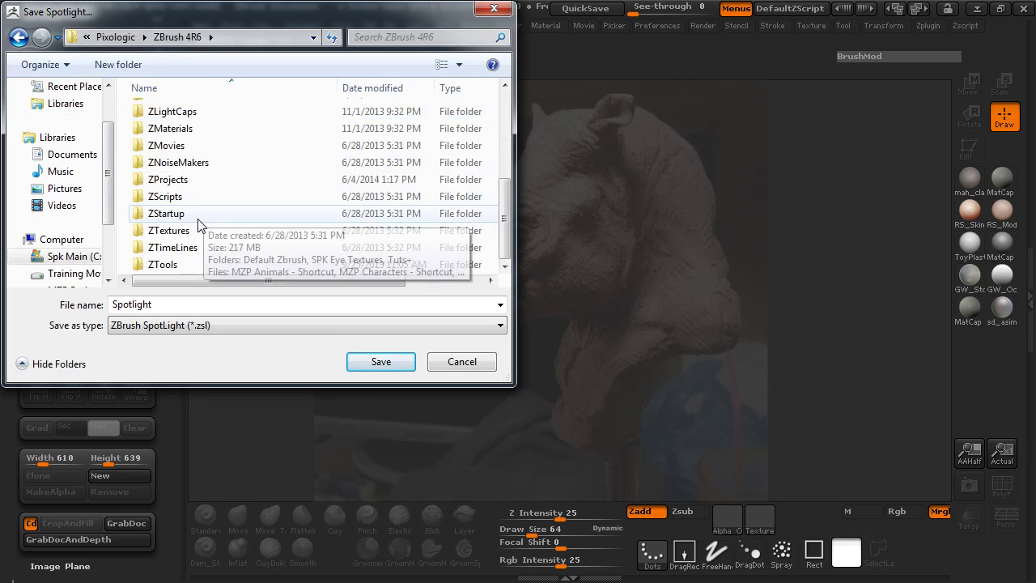
{"action": "double_click", "coordinate": [170, 181]}
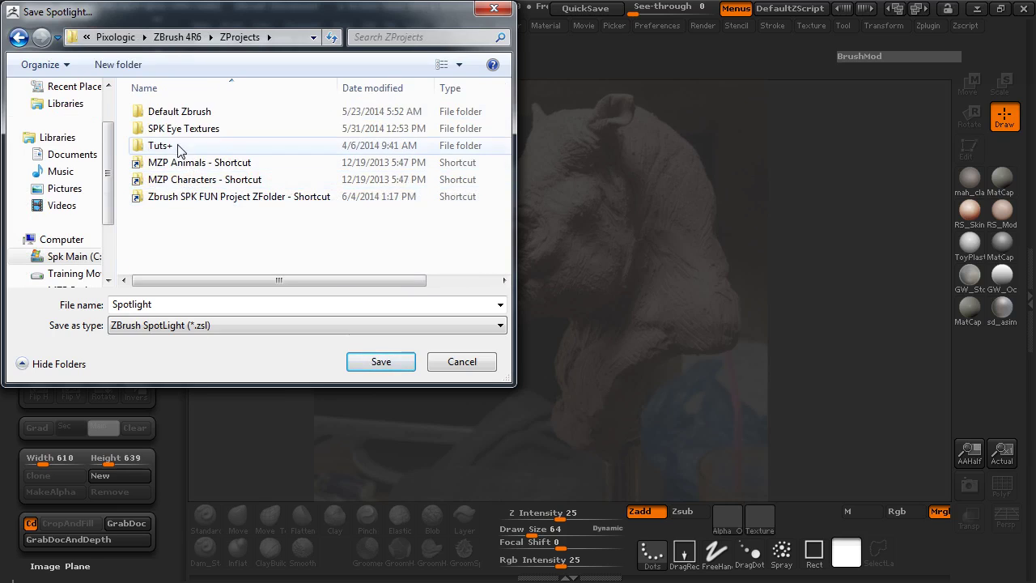
Save the Spotlight file as RhinoSpot in the Module 3 Portrait creation folder of Character Creation In Zbrush.
{"action": "double_click", "coordinate": [171, 145]}
{"action": "double_click", "coordinate": [212, 113]}
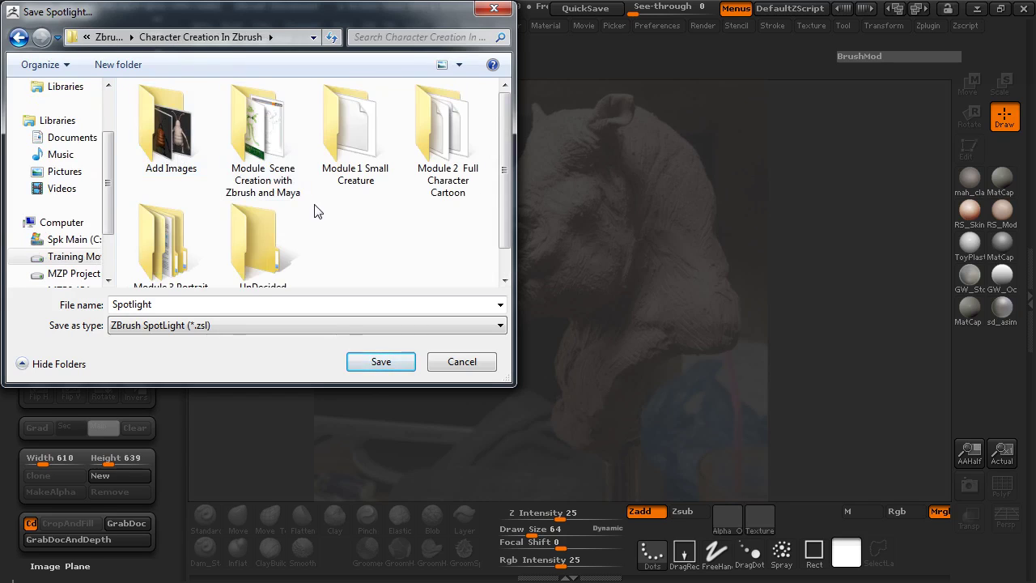
{"action": "scroll", "coordinate": [317, 212], "scroll_direction": "down", "scroll_amount": 1}
{"action": "double_click", "coordinate": [173, 222]}
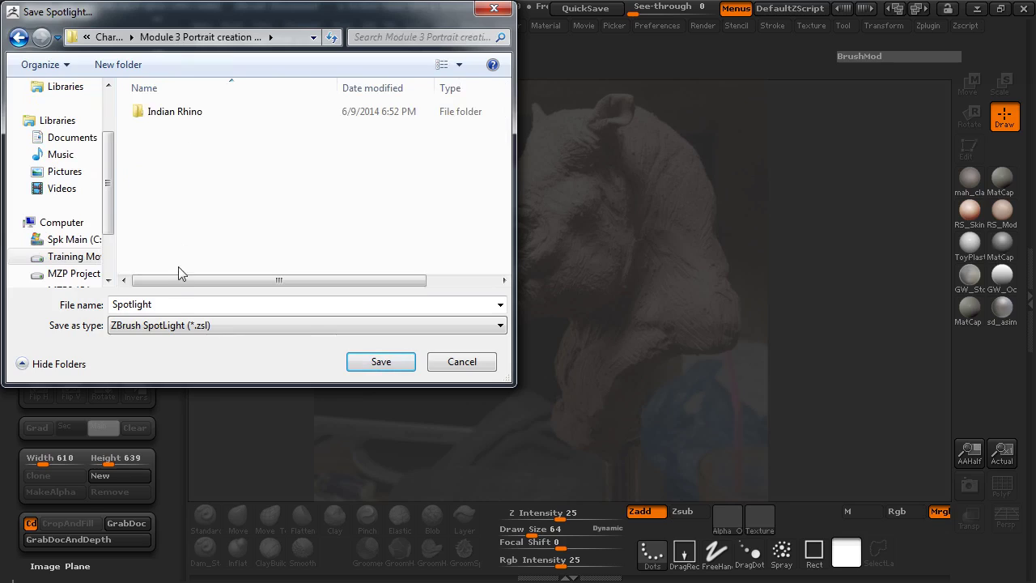
{"action": "double_click", "coordinate": [180, 304]}
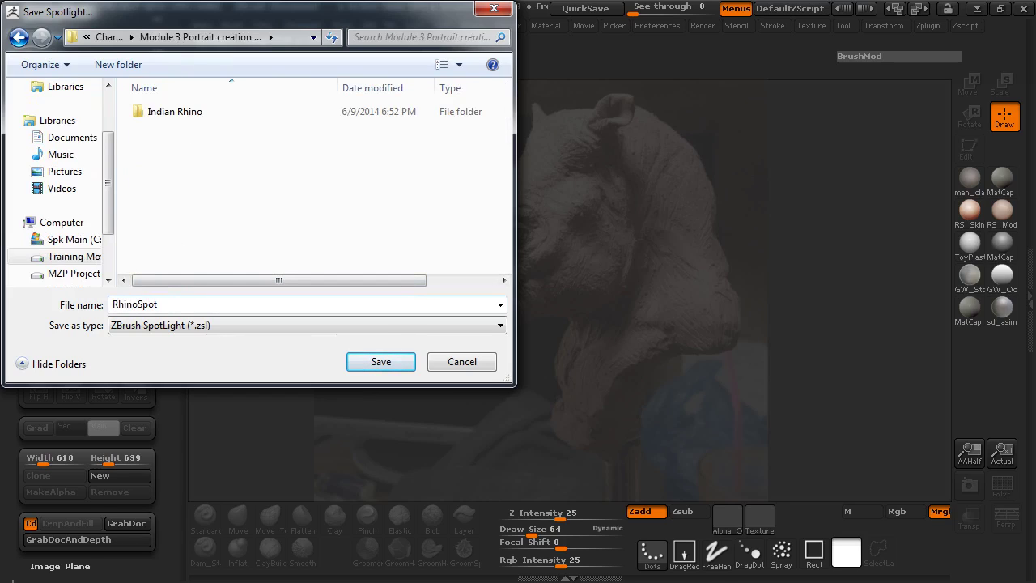
{"action": "key", "text": "Return"}
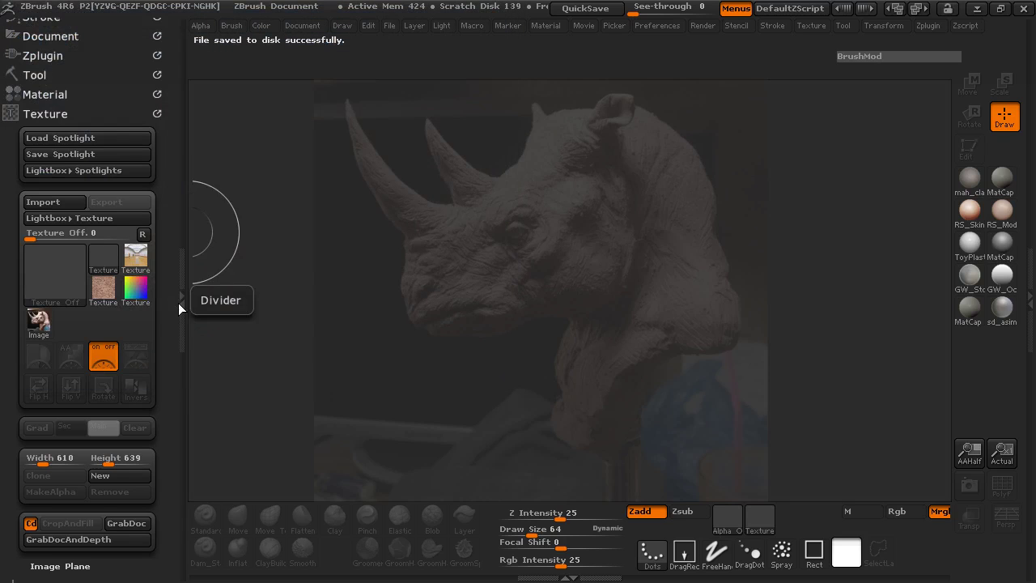
Select the ZSphere tool, draw one large ZSphere over the rhino's neck and enter Edit mode.
{"action": "left_click", "coordinate": [48, 114]}
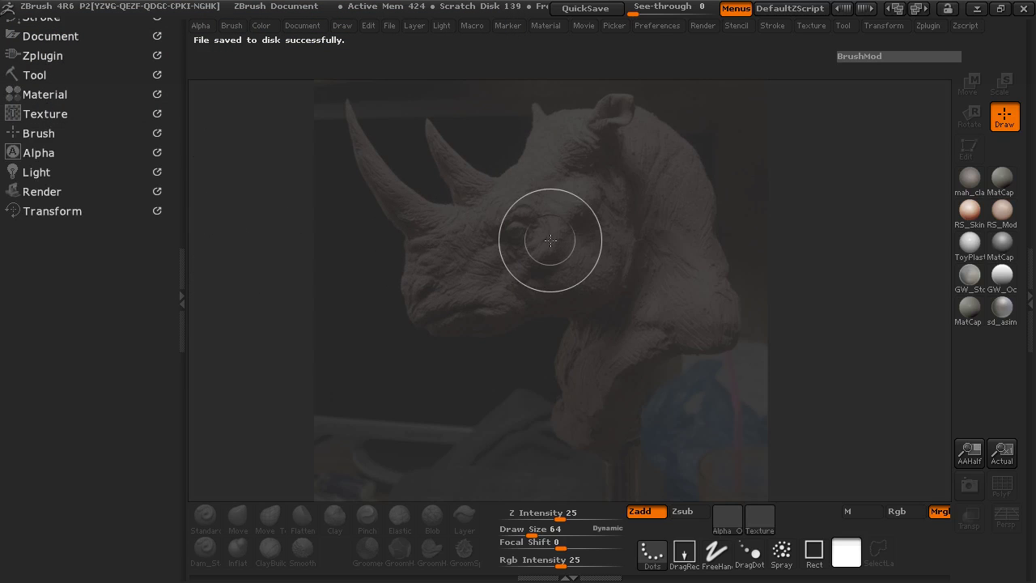
{"action": "left_click", "coordinate": [34, 75]}
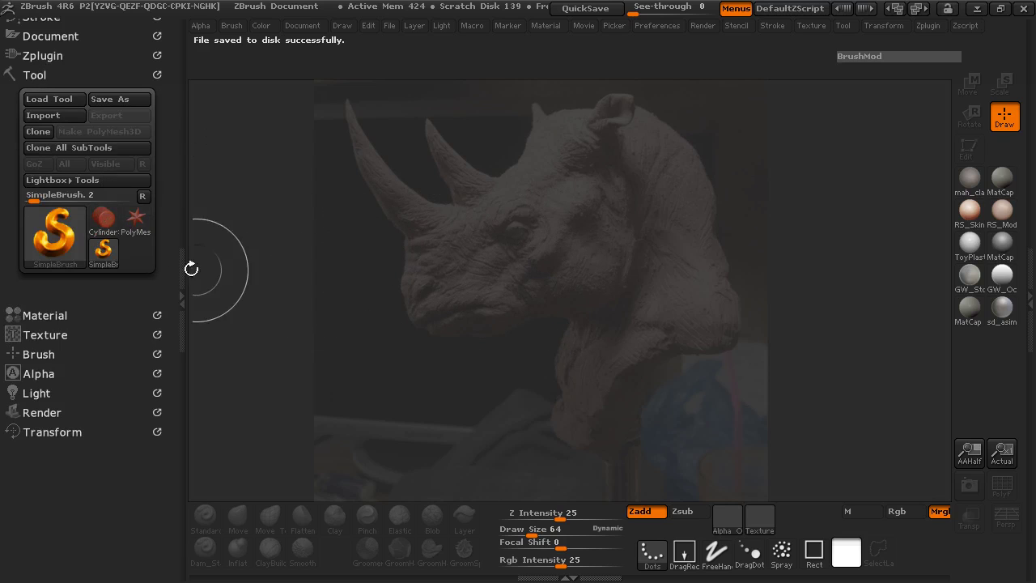
{"action": "left_click", "coordinate": [58, 232]}
{"action": "left_click", "coordinate": [394, 337]}
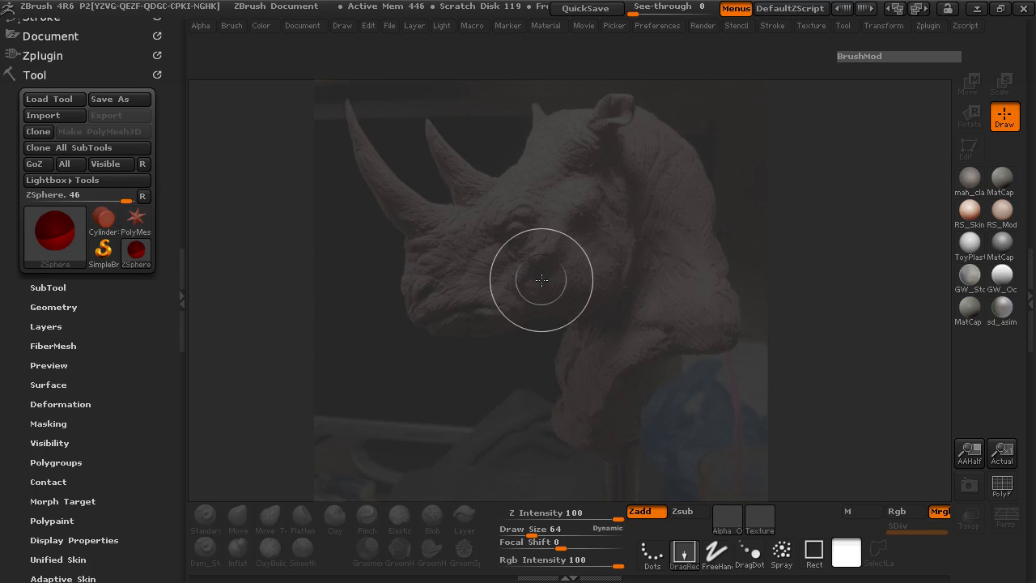
{"action": "mouse_move", "coordinate": [592, 325]}
{"action": "left_mouse_down"}
{"action": "mouse_move", "coordinate": [583, 512]}
{"action": "mouse_move", "coordinate": [591, 578]}
{"action": "left_mouse_up"}
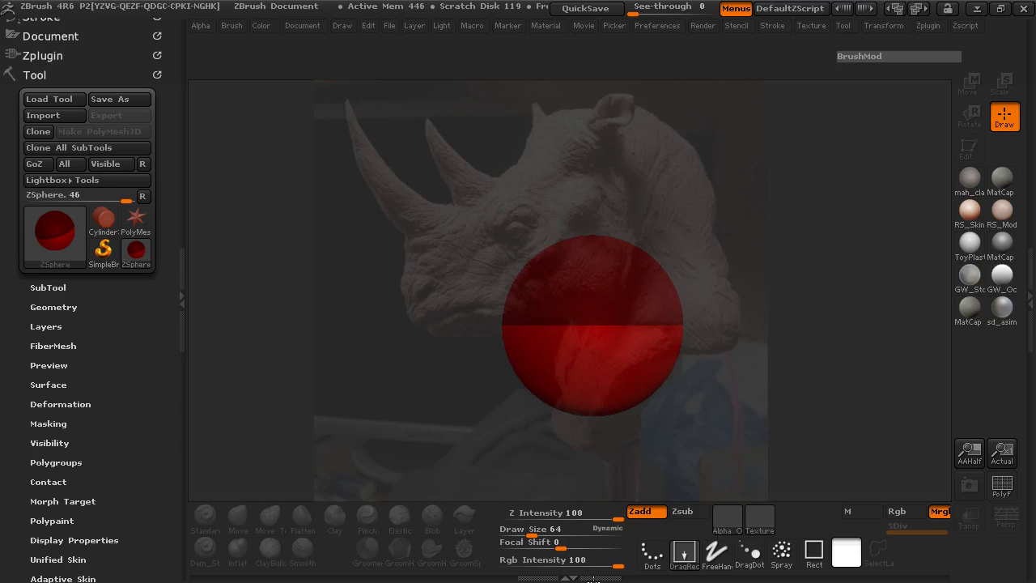
{"action": "key", "text": "t"}
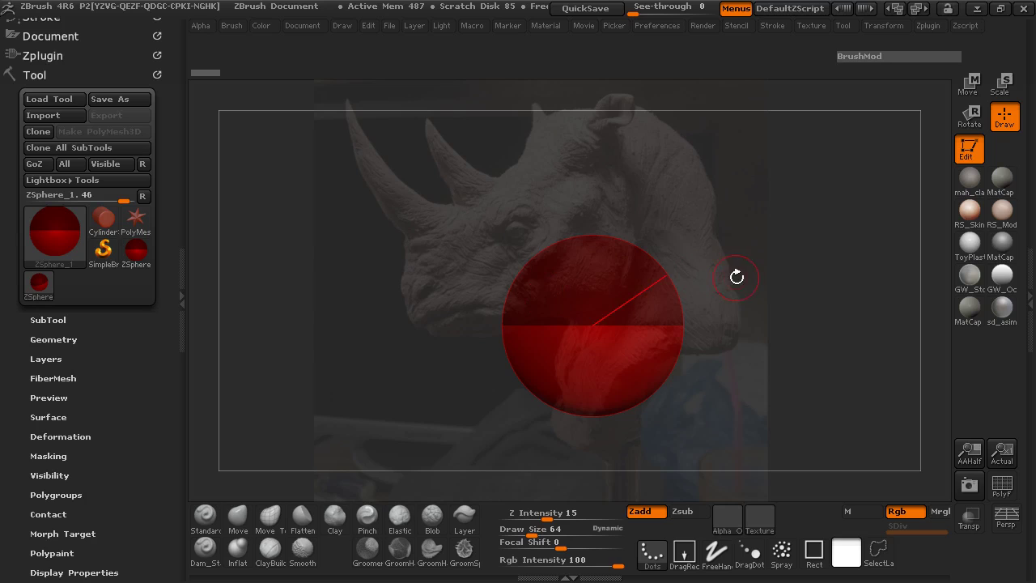
Centre the ZSphere over the rhino reference, add child ZSpheres below and above it, and pull them outward.
{"action": "left_click_drag", "start_coordinate": [736, 277], "coordinate": [668, 243], "text": "alt"}
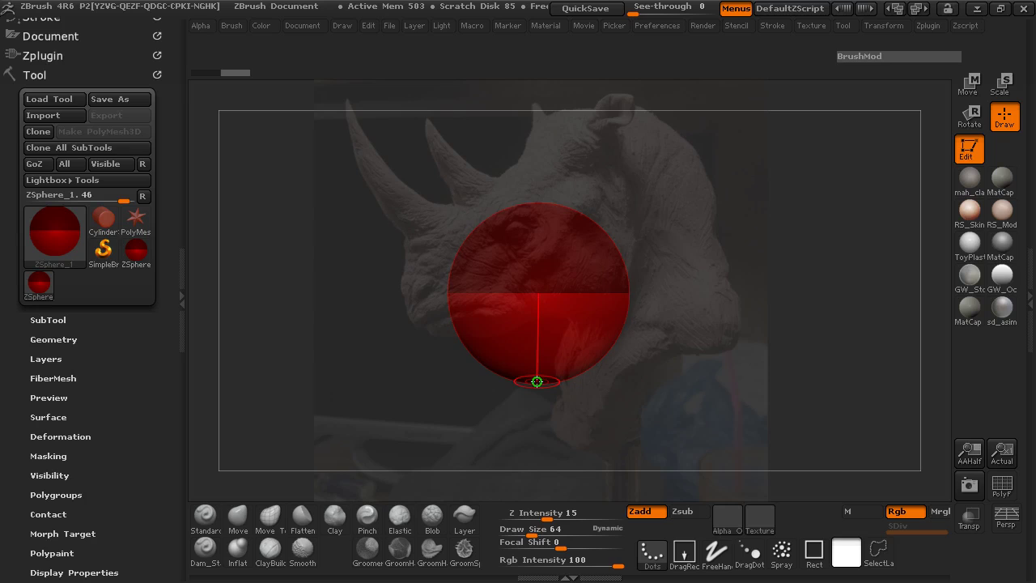
{"action": "left_click_drag", "start_coordinate": [536, 381], "coordinate": [536, 301]}
{"action": "left_click_drag", "start_coordinate": [533, 206], "coordinate": [538, 184]}
{"action": "key", "text": "w"}
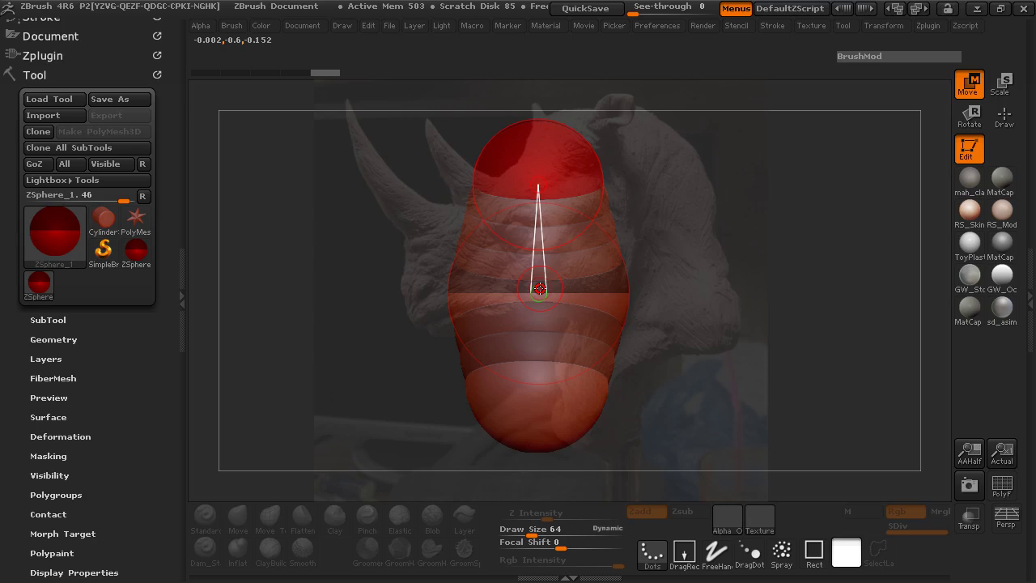
Add a muzzle ZSphere on the front of the upper sphere and, at draw size 40, a mirrored pair of small ZSpheres on its upper sides.
{"action": "key", "text": "q"}
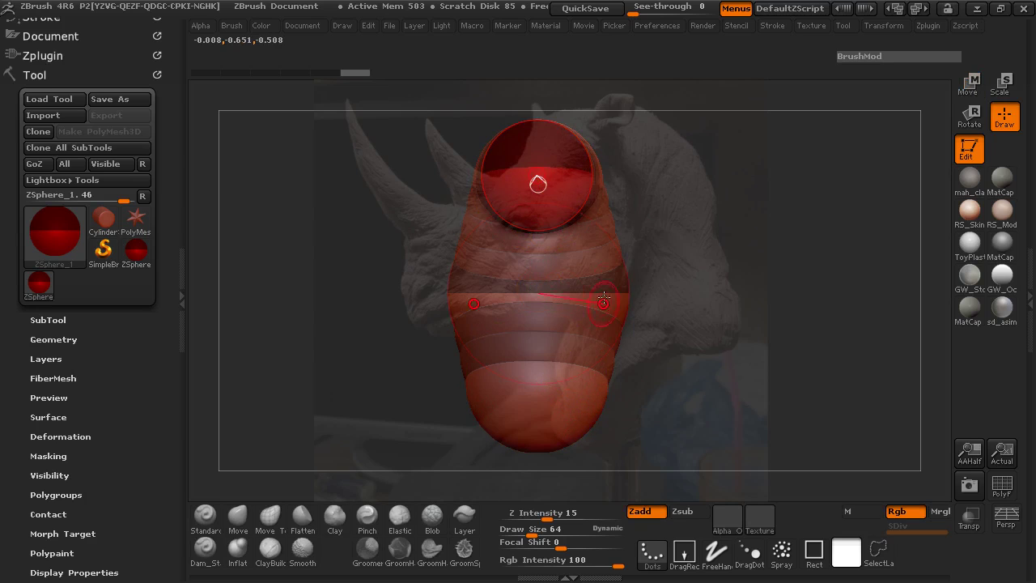
{"action": "mouse_move", "coordinate": [646, 192]}
{"action": "left_mouse_down"}
{"action": "mouse_move", "coordinate": [601, 194]}
{"action": "mouse_move", "coordinate": [648, 171]}
{"action": "mouse_move", "coordinate": [639, 224]}
{"action": "left_mouse_up"}
{"action": "key", "text": "space"}
{"action": "left_click", "coordinate": [575, 151]}
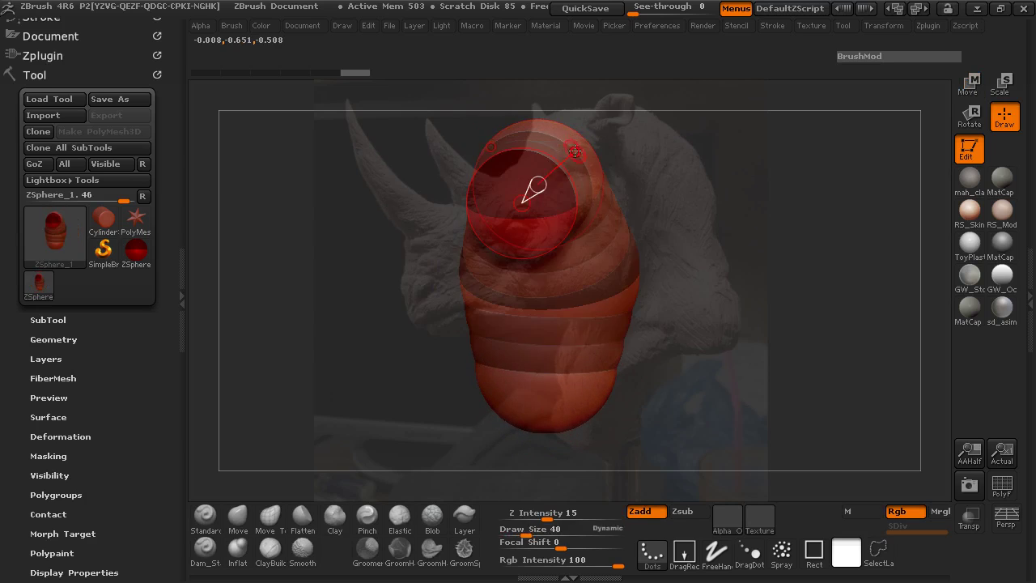
{"action": "left_click_drag", "start_coordinate": [582, 139], "coordinate": [626, 138]}
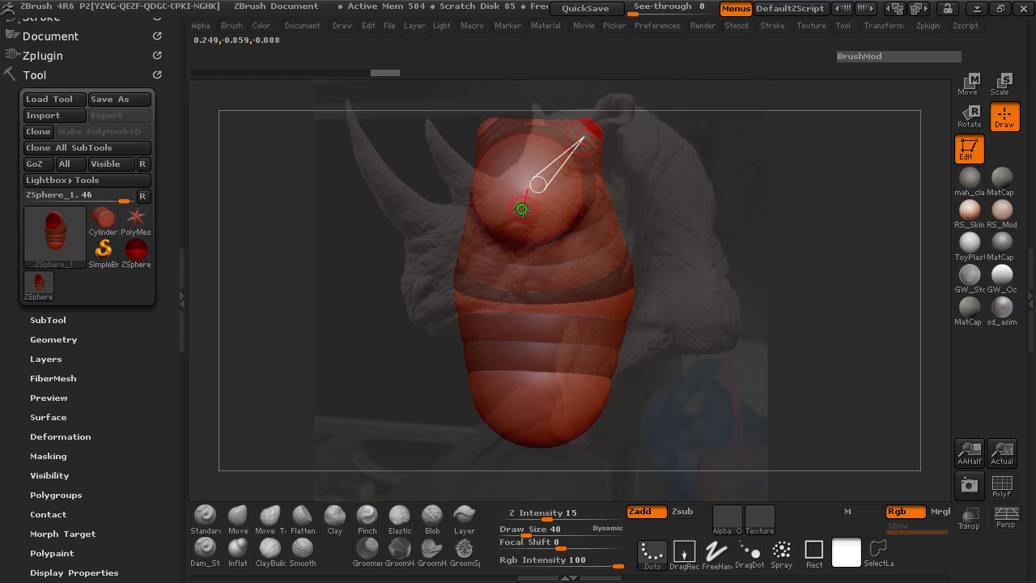
{"action": "left_click_drag", "start_coordinate": [369, 291], "coordinate": [460, 224]}
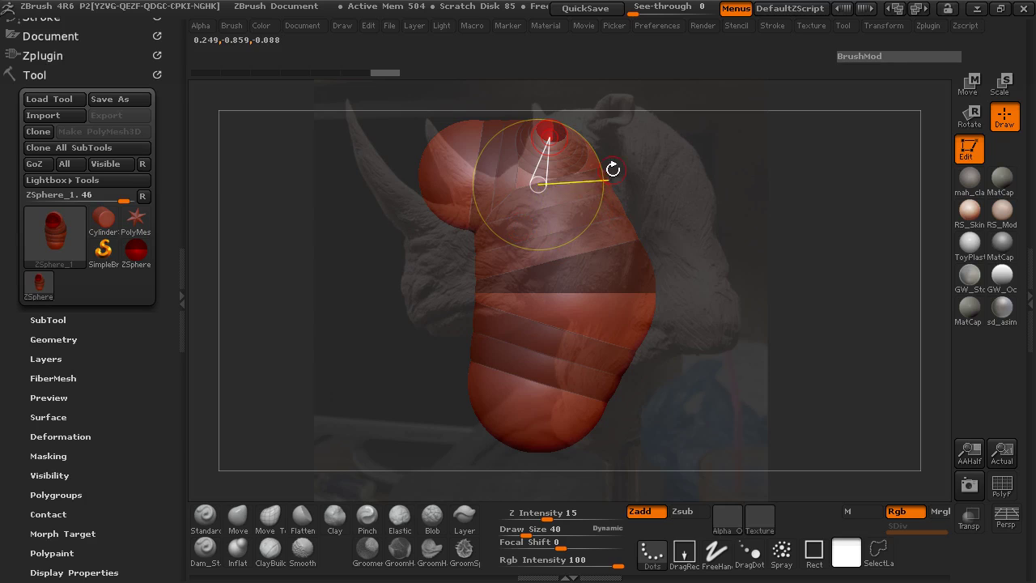
Line up the ZSphere chain with the rhino's neck, pull the muzzle ZSphere down over the snout and enlarge it slightly.
{"action": "left_click_drag", "start_coordinate": [638, 179], "coordinate": [733, 220]}
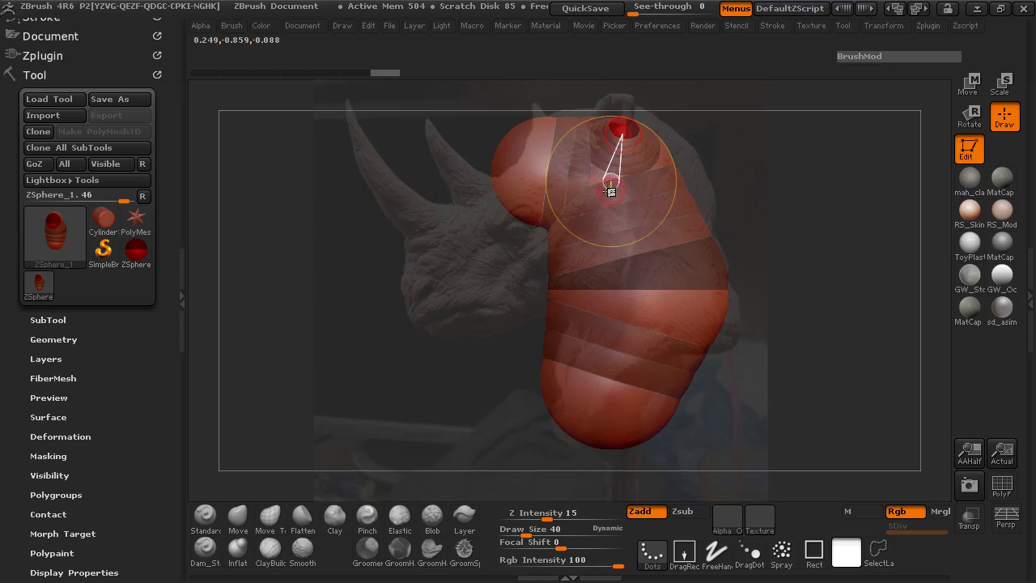
{"action": "key", "text": "w"}
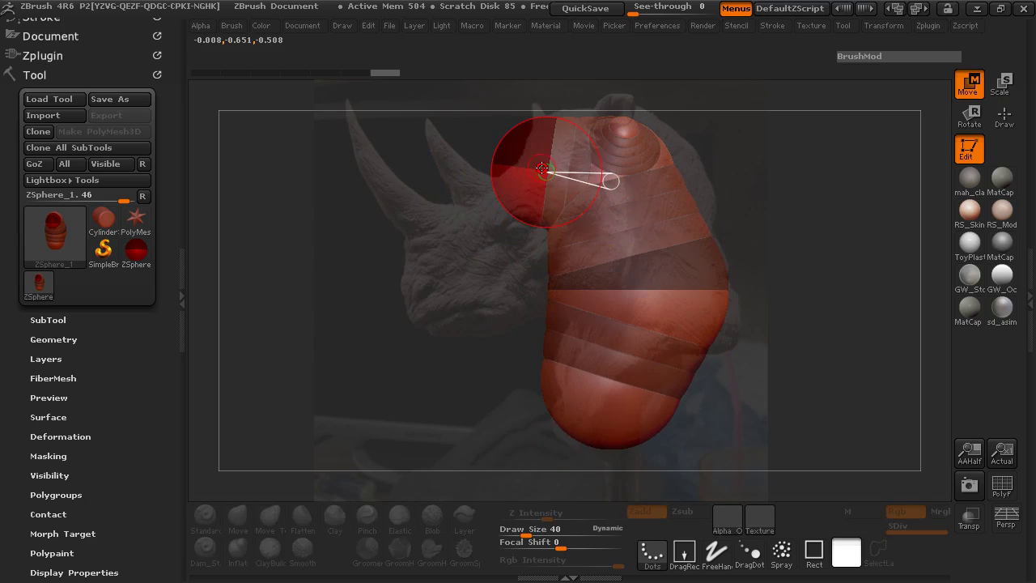
{"action": "left_click_drag", "start_coordinate": [543, 169], "coordinate": [492, 223]}
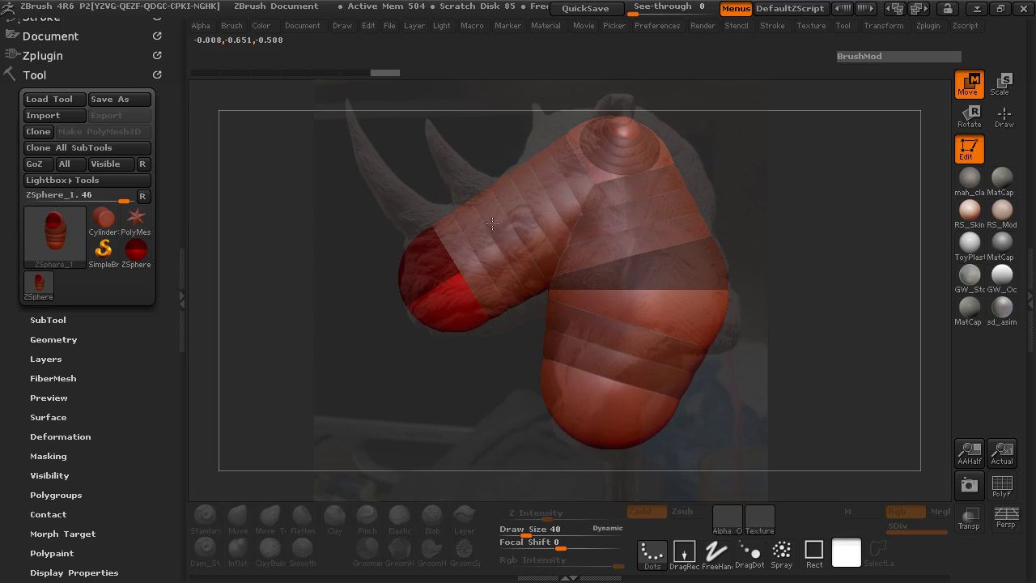
{"action": "key", "text": "e"}
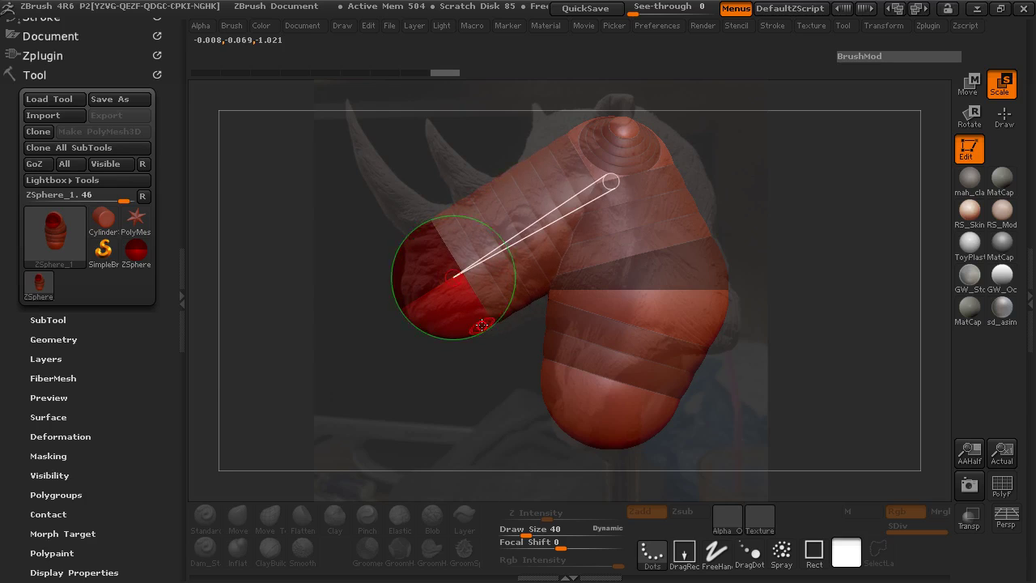
Reposition the small paired, middle and bottom ZSpheres to follow the rhino's ear and neck, and check the skin preview.
{"action": "key", "text": "w"}
{"action": "left_click_drag", "start_coordinate": [626, 131], "coordinate": [655, 121]}
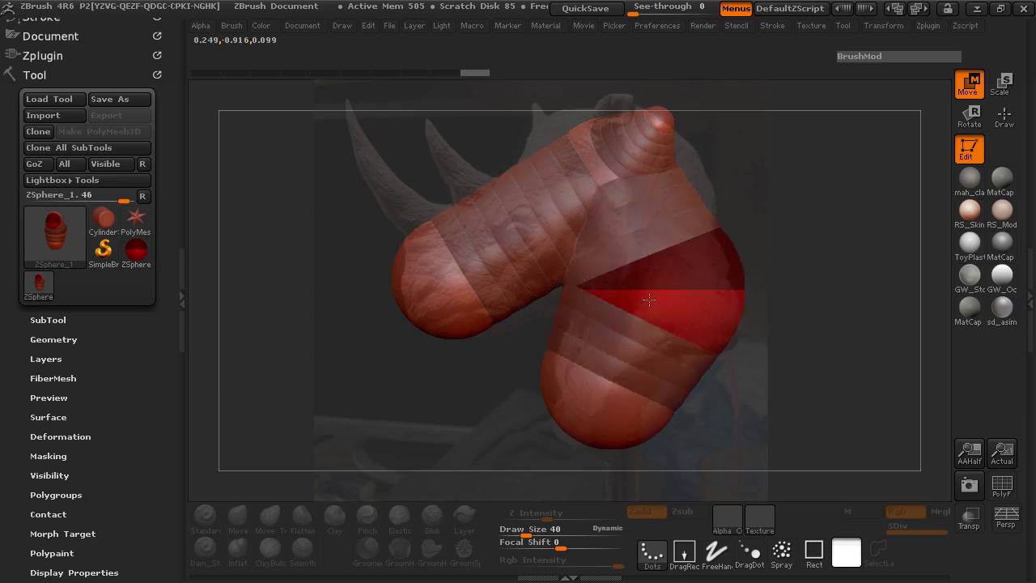
{"action": "key", "text": "e"}
{"action": "mouse_move", "coordinate": [636, 295]}
{"action": "left_mouse_down"}
{"action": "mouse_move", "coordinate": [605, 292]}
{"action": "mouse_move", "coordinate": [653, 295]}
{"action": "mouse_move", "coordinate": [637, 295]}
{"action": "left_mouse_up"}
{"action": "key", "text": "w"}
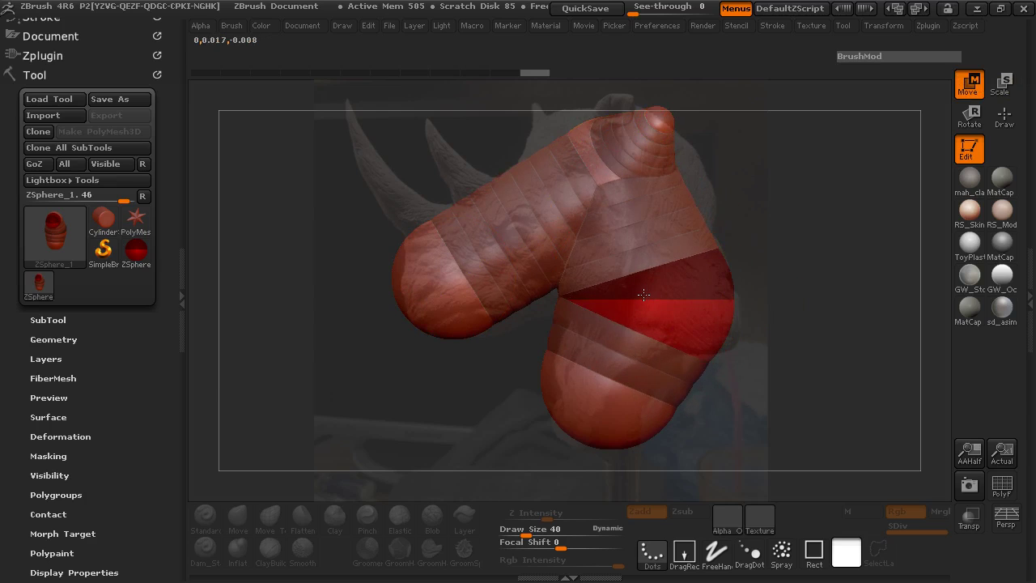
{"action": "left_click_drag", "start_coordinate": [610, 385], "coordinate": [612, 413]}
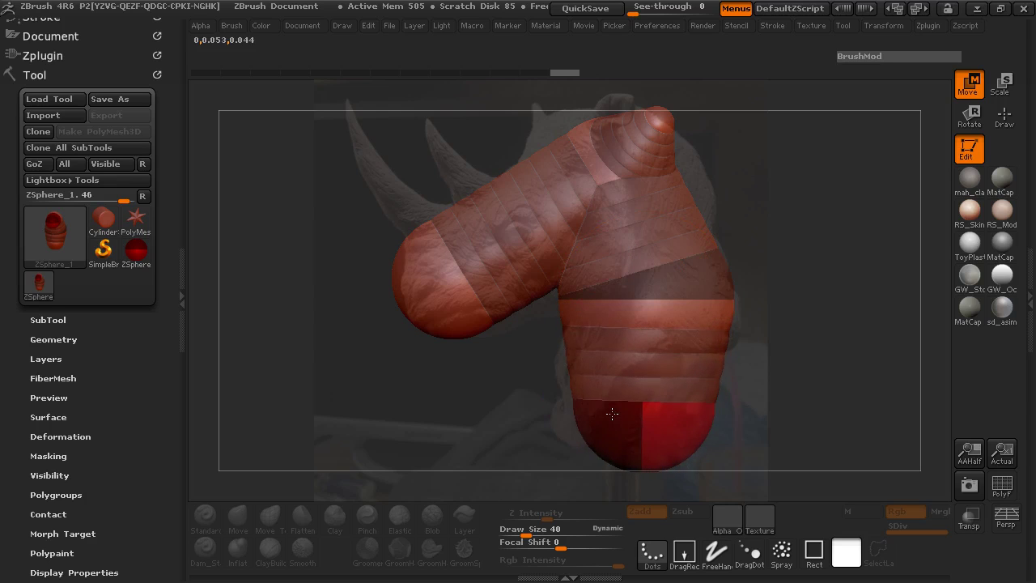
{"action": "key", "text": "a"}
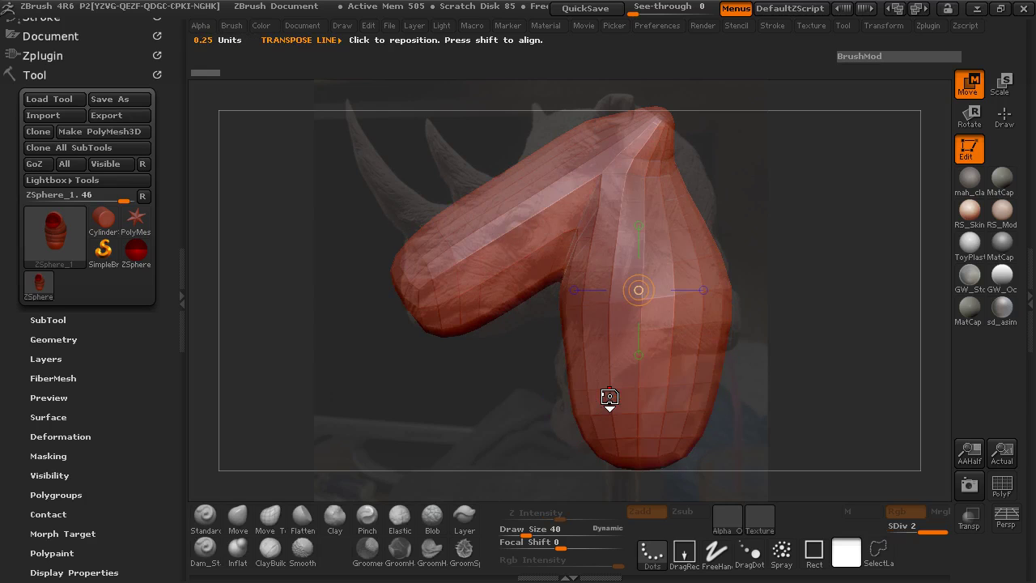
{"action": "key", "text": "a"}
Shift the small paired ZSpheres up towards the ear and enlarge the upper head ZSphere to fill out the skull.
{"action": "mouse_move", "coordinate": [662, 117]}
{"action": "left_mouse_down"}
{"action": "mouse_move", "coordinate": [633, 111]}
{"action": "mouse_move", "coordinate": [648, 111]}
{"action": "left_mouse_up"}
{"action": "key", "text": "e"}
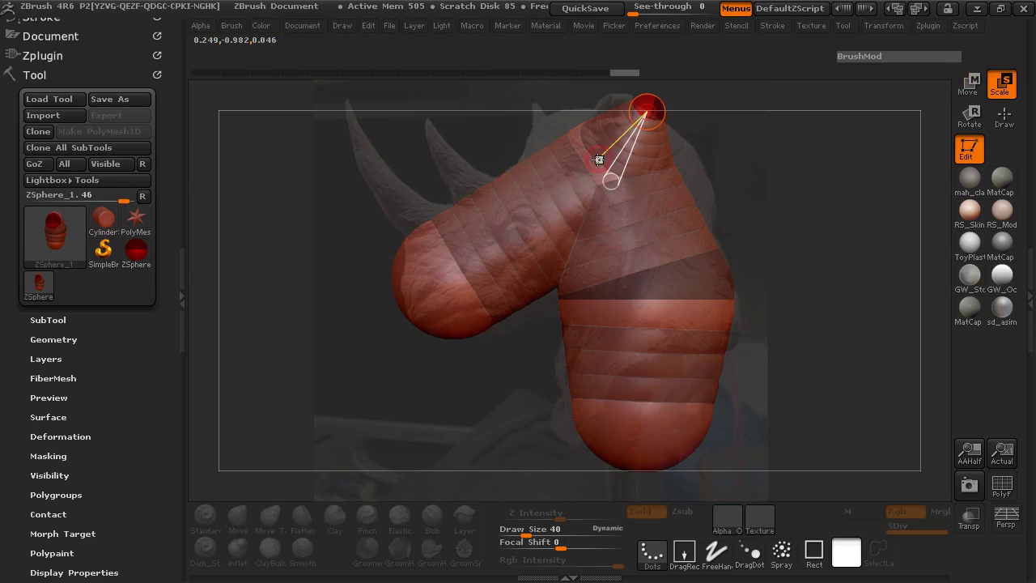
{"action": "left_click_drag", "start_coordinate": [599, 160], "coordinate": [648, 300]}
{"action": "key", "text": "w"}
{"action": "key", "text": "e"}
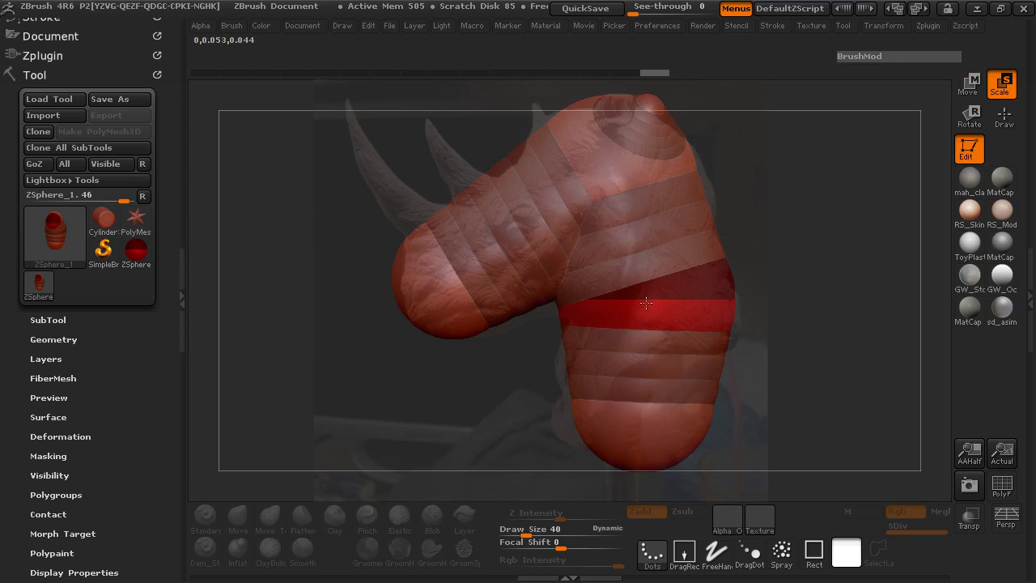
Move the middle and bottom ZSpheres slightly lower to extend the neck base.
{"action": "key", "text": "w"}
{"action": "mouse_move", "coordinate": [645, 295]}
{"action": "left_mouse_down"}
{"action": "mouse_move", "coordinate": [656, 303]}
{"action": "mouse_move", "coordinate": [648, 306]}
{"action": "left_mouse_up"}
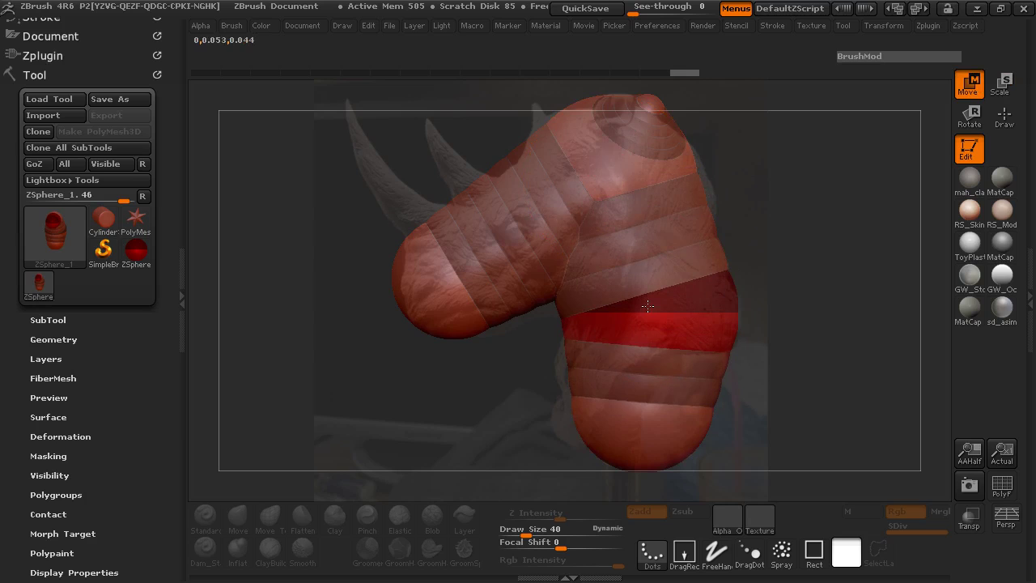
{"action": "left_click_drag", "start_coordinate": [644, 415], "coordinate": [638, 422]}
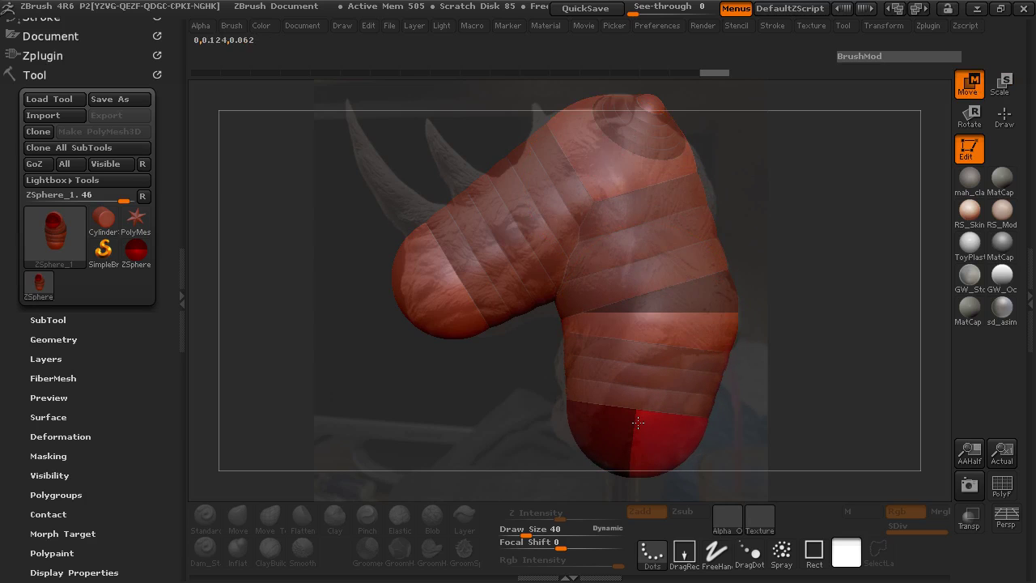
{"action": "mouse_move", "coordinate": [651, 97]}
{"action": "left_mouse_down"}
{"action": "mouse_move", "coordinate": [640, 118]}
{"action": "mouse_move", "coordinate": [652, 105]}
{"action": "left_mouse_up"}
Reposition the rhino reference in Spotlight and scale it down slightly, then leave Spotlight editing.
{"action": "key", "text": "shift+z"}
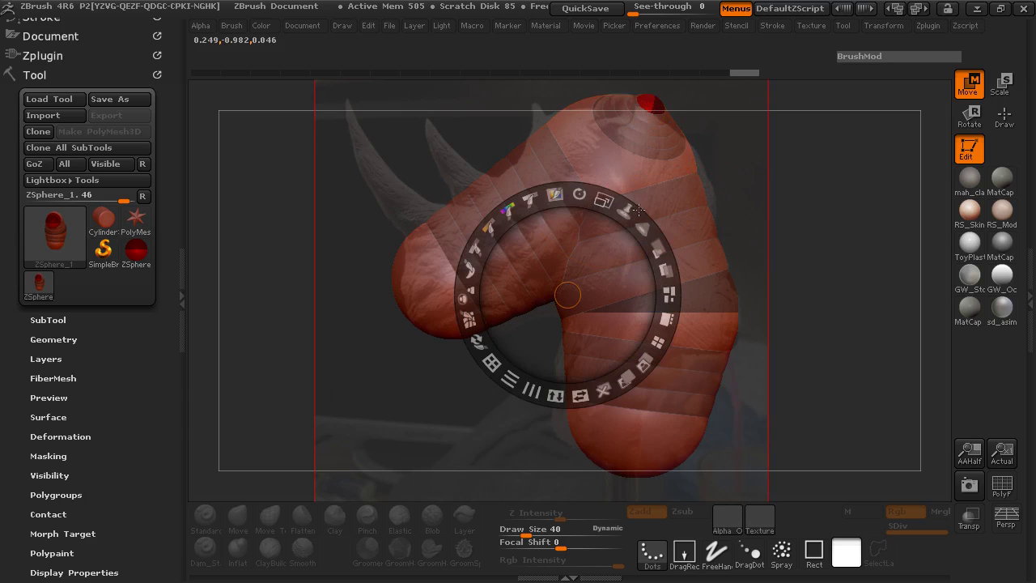
{"action": "left_click_drag", "start_coordinate": [591, 271], "coordinate": [593, 260]}
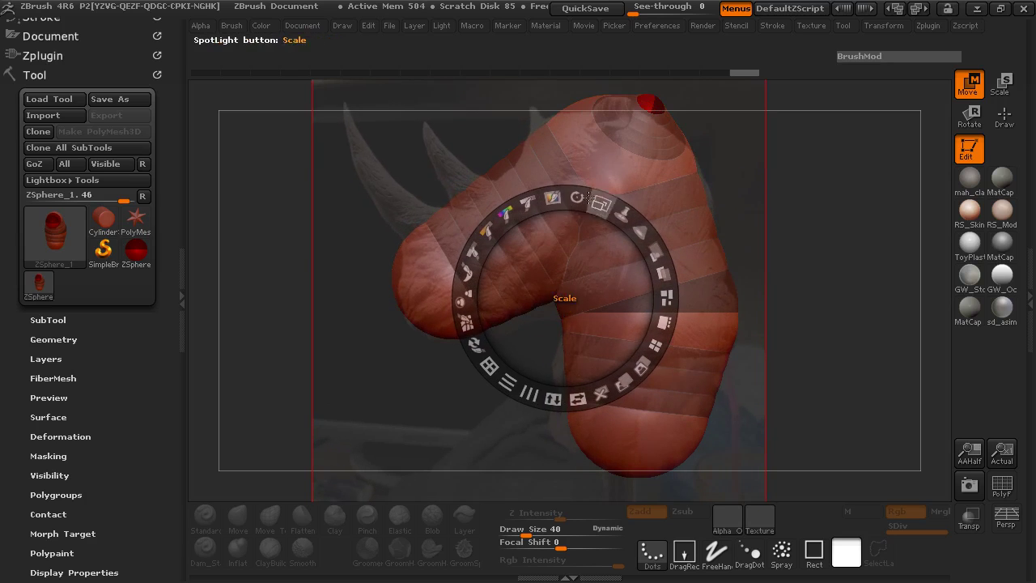
{"action": "left_click_drag", "start_coordinate": [600, 205], "coordinate": [585, 205]}
{"action": "key", "text": "z"}
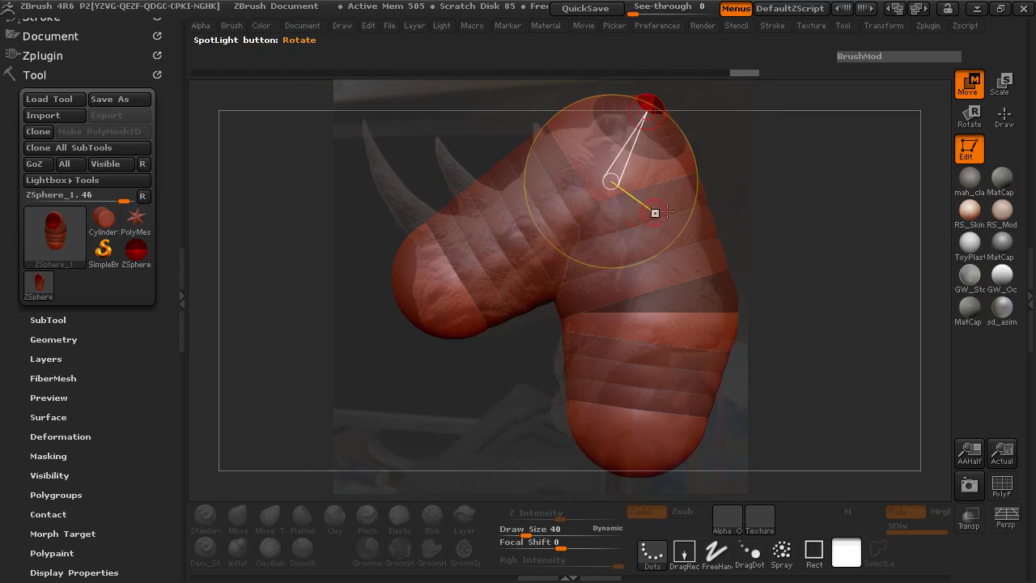
Realign the ZSphere model over the resized reference and move the small paired ZSpheres towards the top of the head.
{"action": "left_click_drag", "start_coordinate": [771, 199], "coordinate": [791, 247], "text": "alt"}
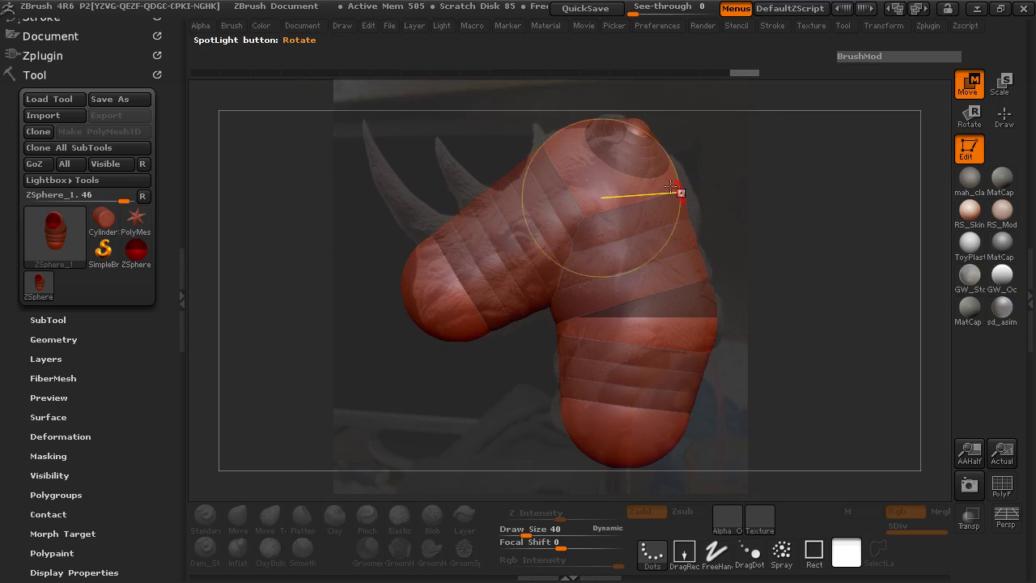
{"action": "left_click_drag", "start_coordinate": [628, 127], "coordinate": [618, 131]}
{"action": "key", "text": "e"}
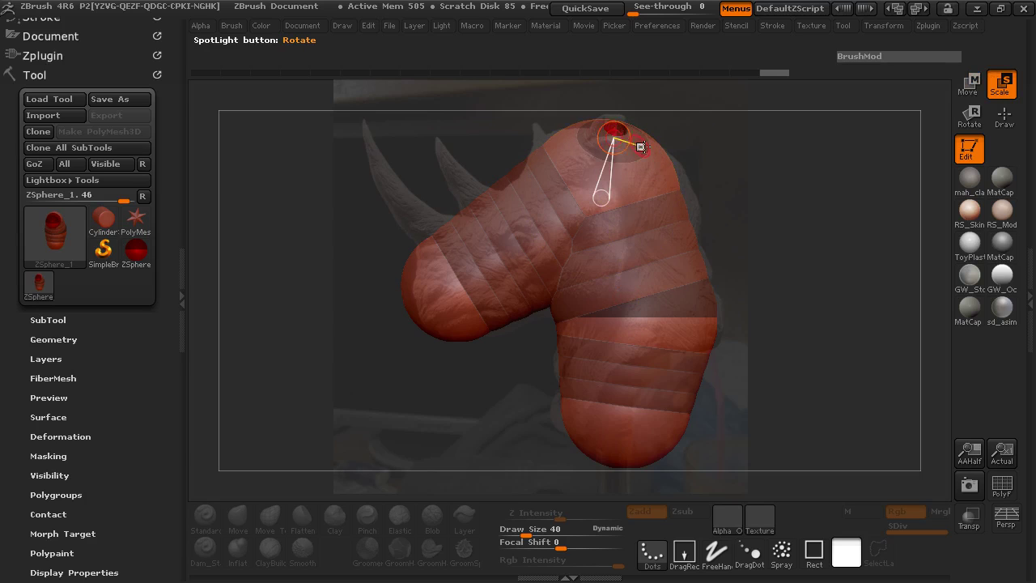
Add a mirrored pair of child ZSpheres on the small paired head ZSpheres and pull them outward as ear stubs.
{"action": "left_click_drag", "start_coordinate": [706, 156], "coordinate": [759, 159]}
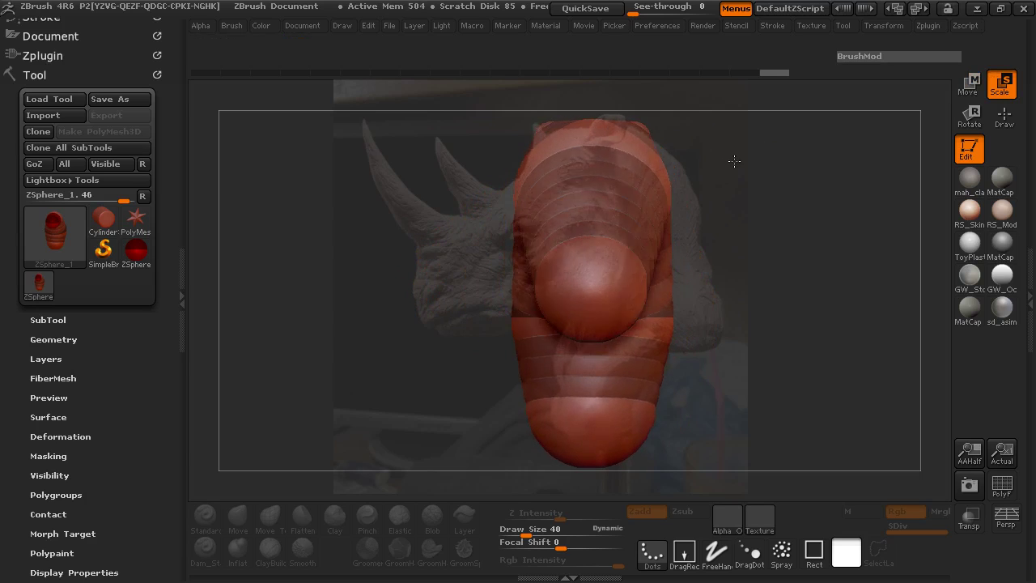
{"action": "left_click_drag", "start_coordinate": [734, 161], "coordinate": [612, 173]}
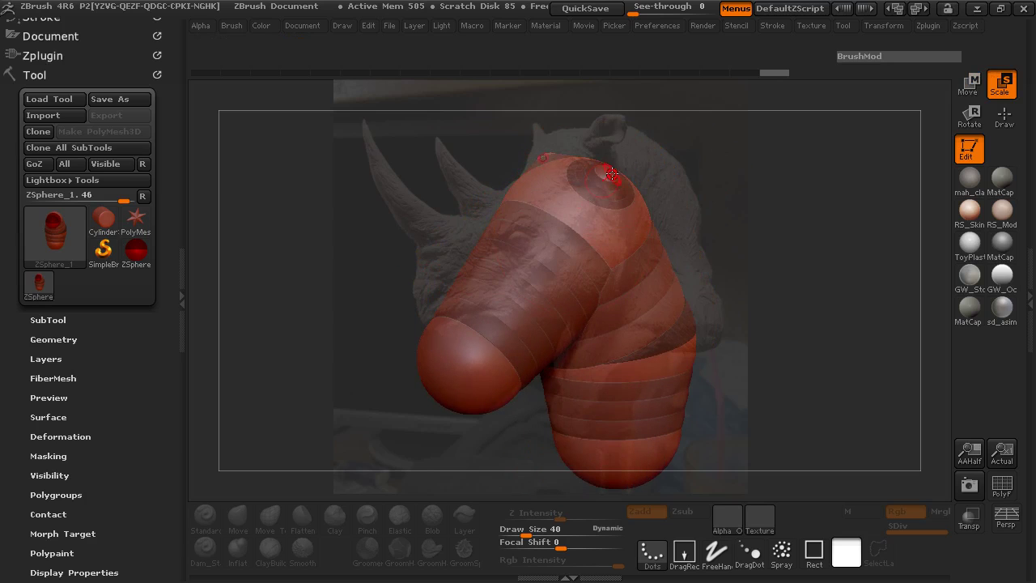
{"action": "key", "text": "q"}
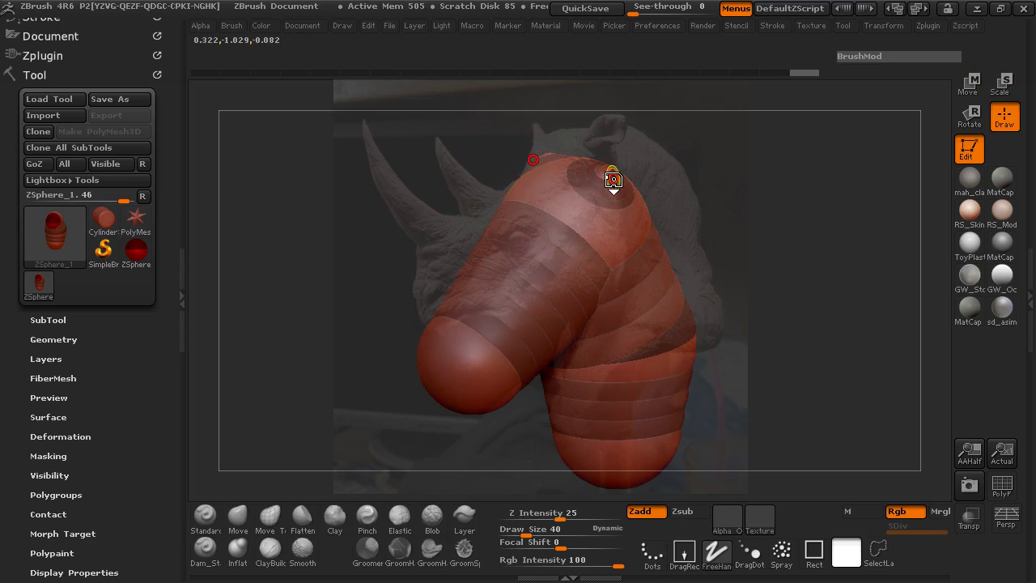
{"action": "key", "text": "w"}
{"action": "key", "text": "q"}
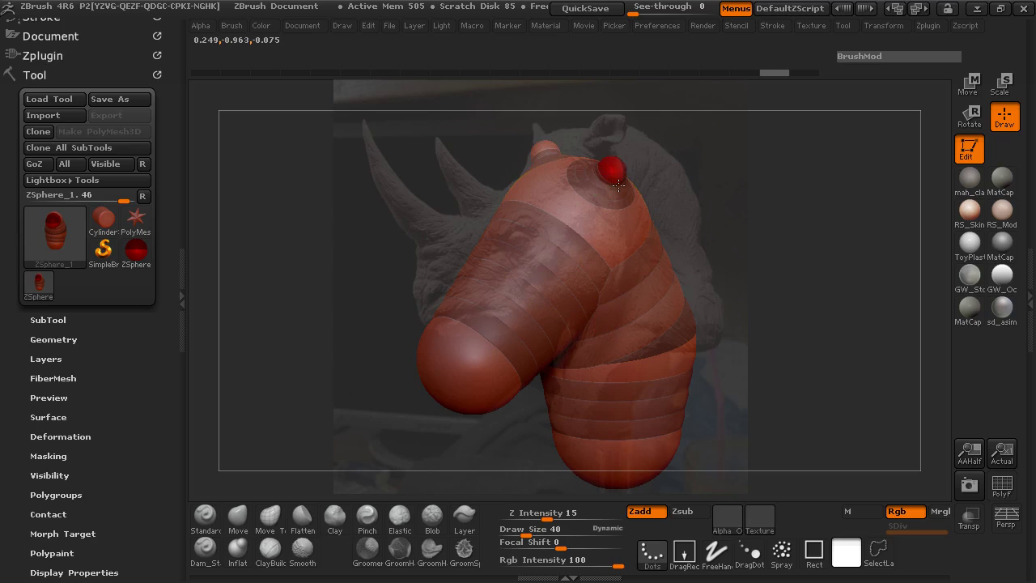
{"action": "left_click_drag", "start_coordinate": [619, 186], "coordinate": [621, 187]}
{"action": "left_click_drag", "start_coordinate": [680, 180], "coordinate": [705, 181]}
{"action": "key", "text": "w"}
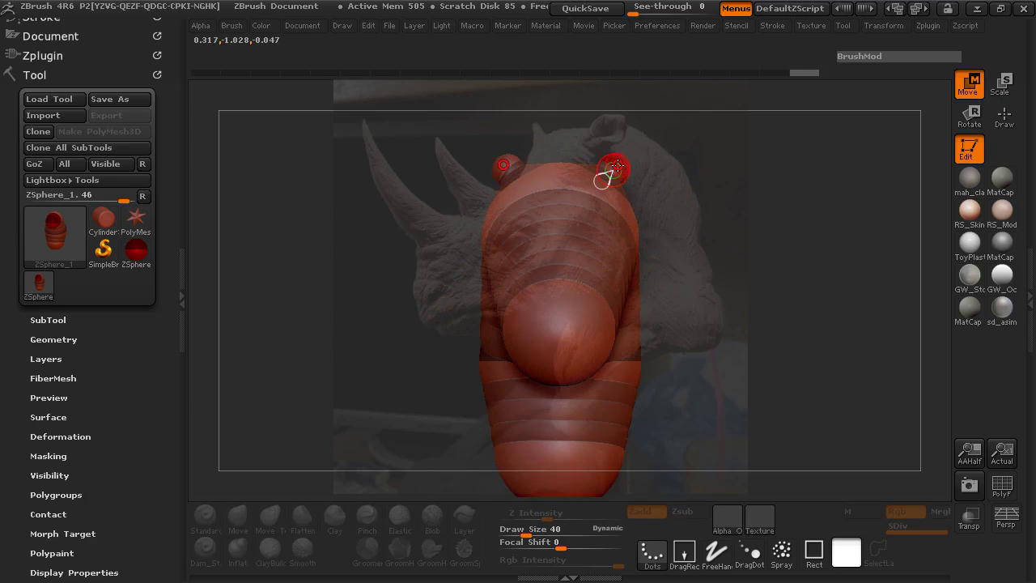
{"action": "left_click_drag", "start_coordinate": [613, 170], "coordinate": [621, 165]}
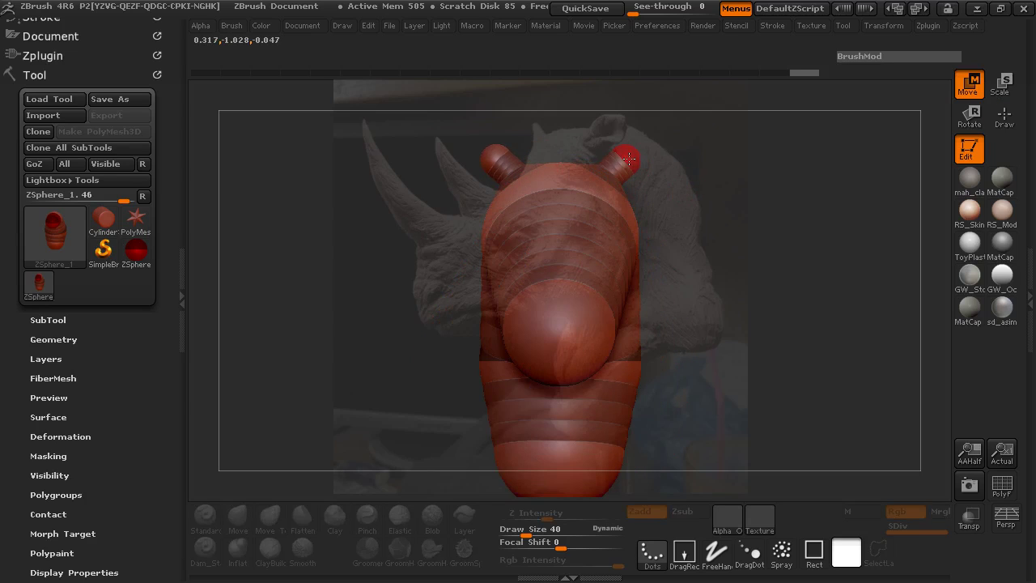
Turn on PolyFrame and inspect the skin preview from the front and side against the rhino reference.
{"action": "left_click_drag", "start_coordinate": [753, 203], "coordinate": [735, 224]}
{"action": "left_click_drag", "start_coordinate": [735, 224], "coordinate": [775, 193], "text": "alt"}
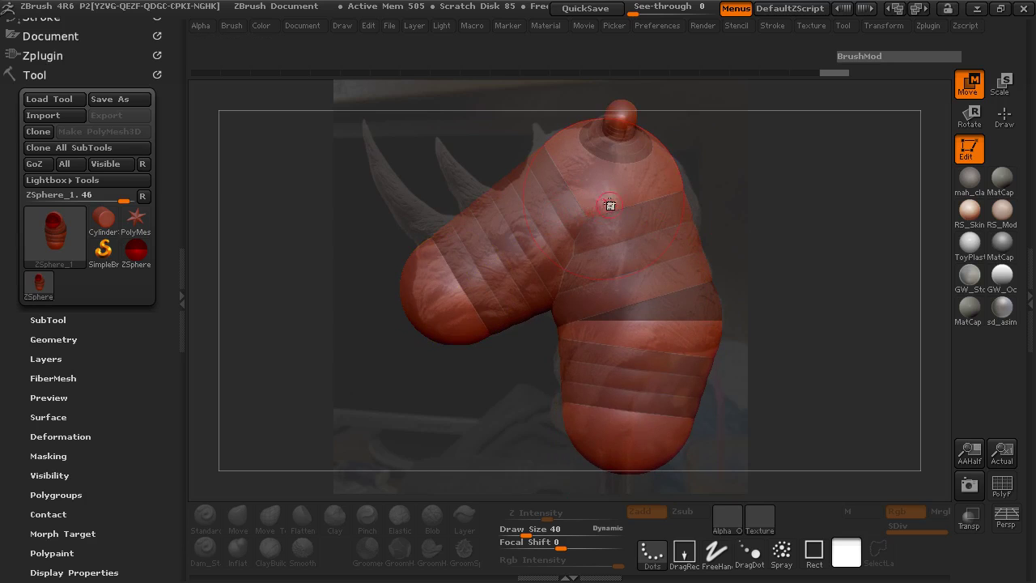
{"action": "left_click_drag", "start_coordinate": [817, 250], "coordinate": [500, 263], "text": "alt"}
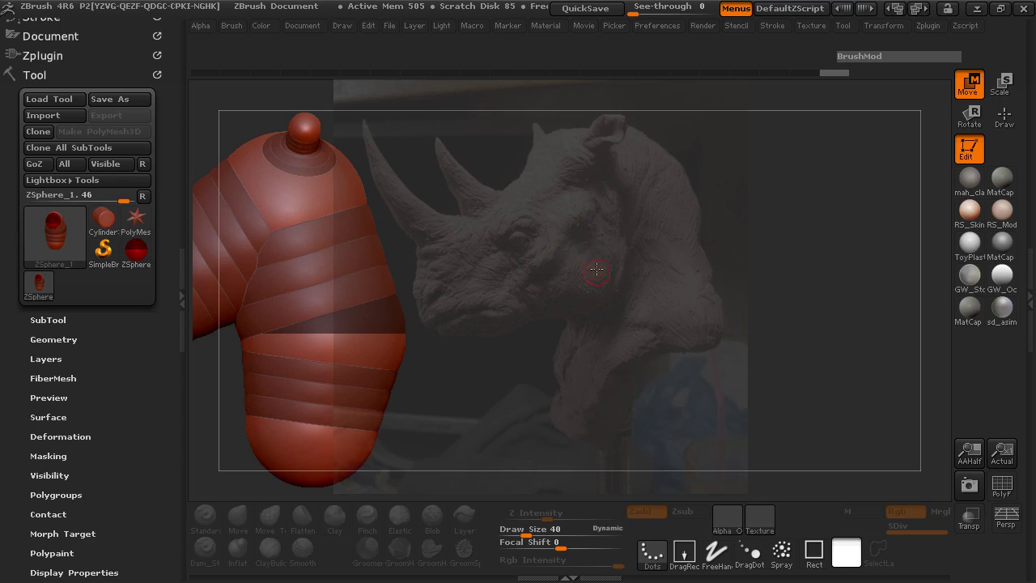
{"action": "key", "text": "f"}
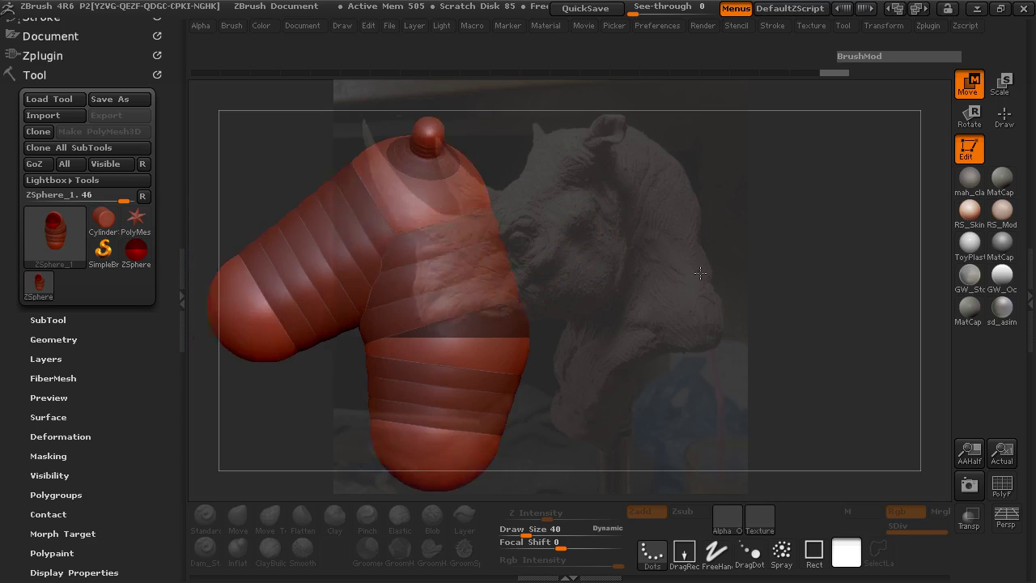
{"action": "left_click_drag", "start_coordinate": [892, 252], "coordinate": [888, 254], "text": "alt"}
{"action": "key", "text": "a"}
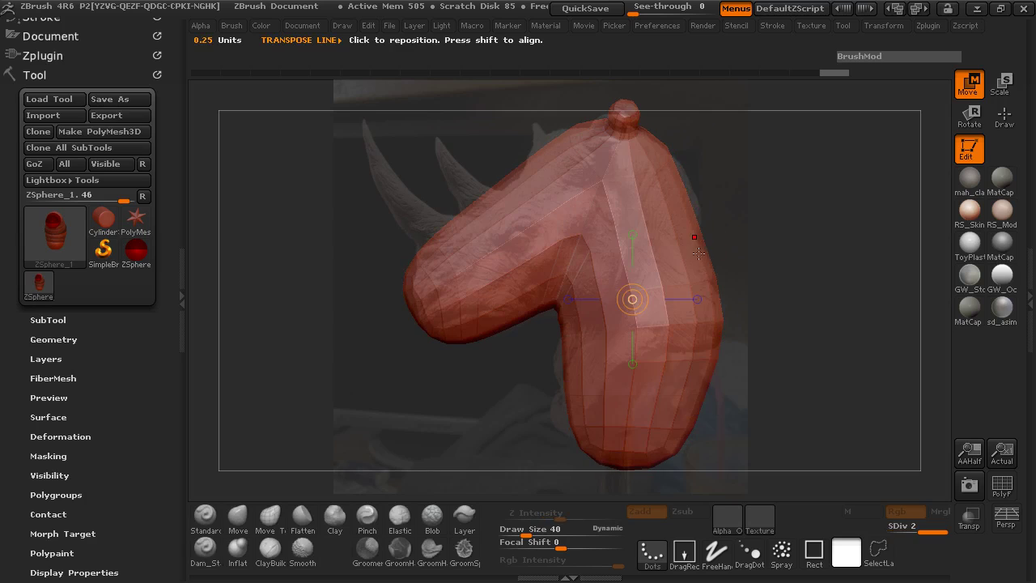
{"action": "left_click_drag", "start_coordinate": [755, 268], "coordinate": [803, 274]}
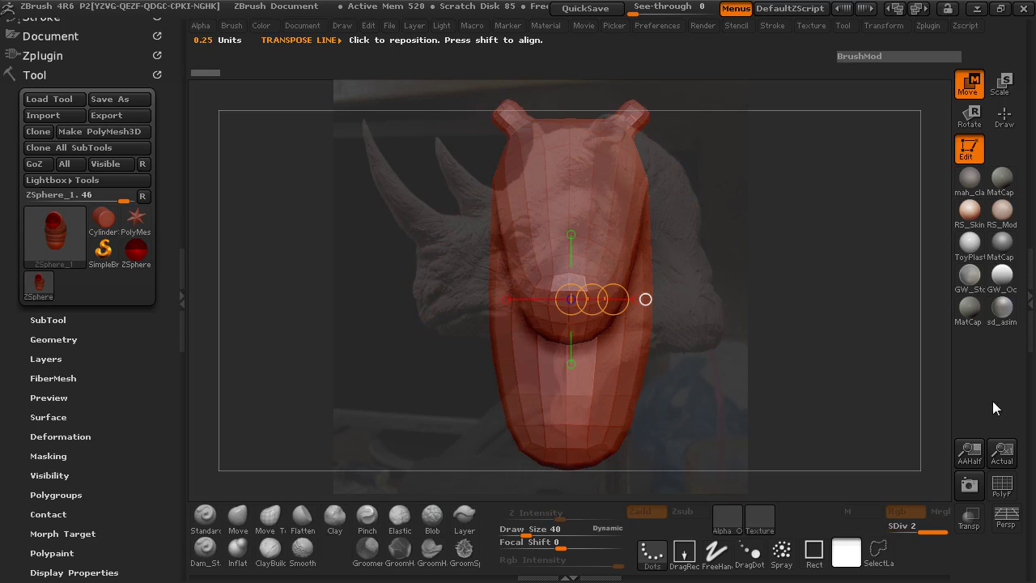
{"action": "left_click", "coordinate": [1001, 487]}
{"action": "left_click_drag", "start_coordinate": [906, 388], "coordinate": [651, 331]}
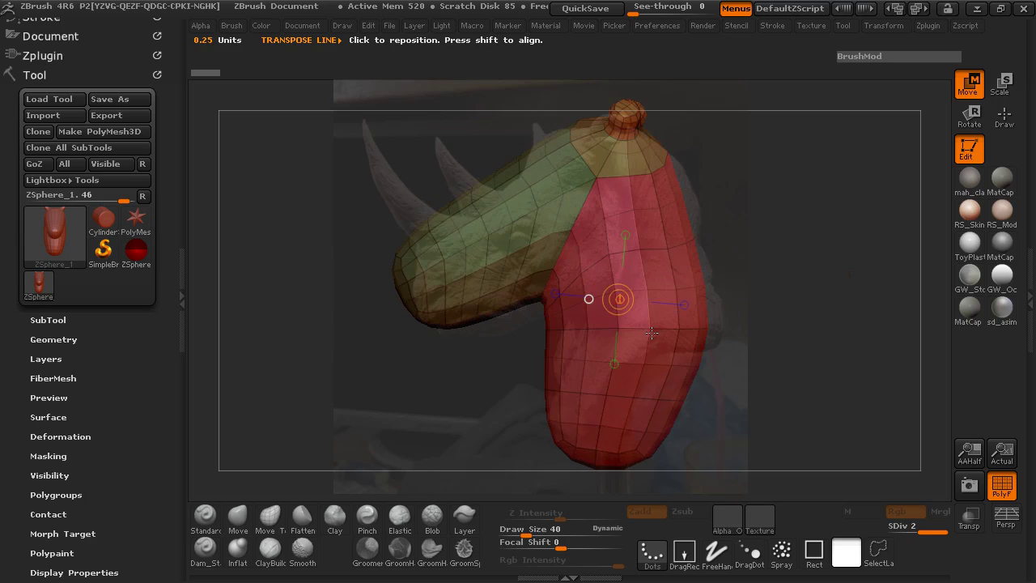
{"action": "mouse_move", "coordinate": [759, 291]}
{"action": "left_mouse_down"}
{"action": "mouse_move", "coordinate": [829, 288]}
{"action": "mouse_move", "coordinate": [718, 298]}
{"action": "mouse_move", "coordinate": [709, 286]}
{"action": "mouse_move", "coordinate": [762, 280]}
{"action": "left_mouse_up"}
{"action": "key", "text": "a"}
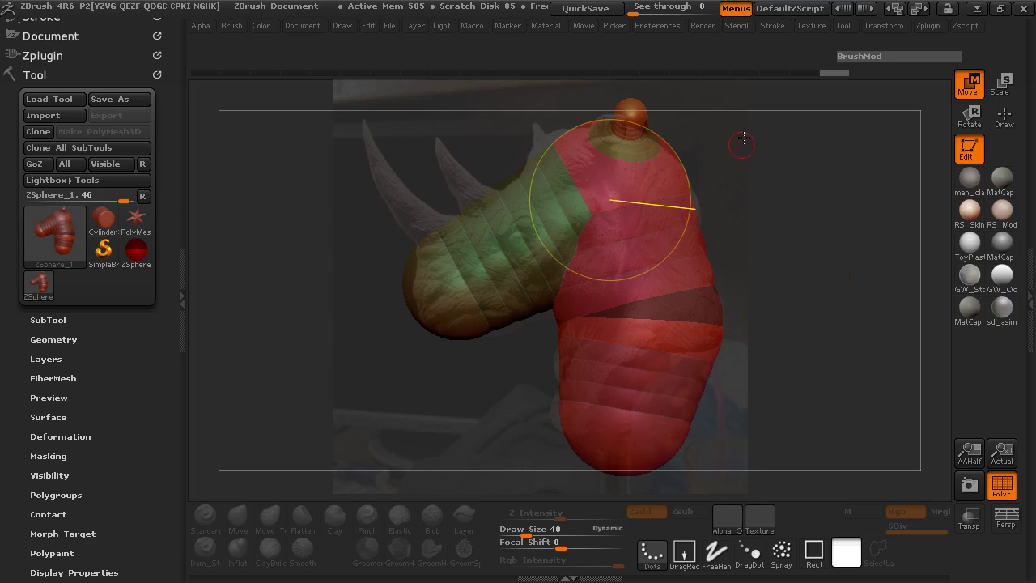
Save the ZSphere model as the ZTool file RhinoZSphere in the Module 3 Portrait creation folder.
{"action": "left_click", "coordinate": [838, 25]}
{"action": "left_click", "coordinate": [959, 54]}
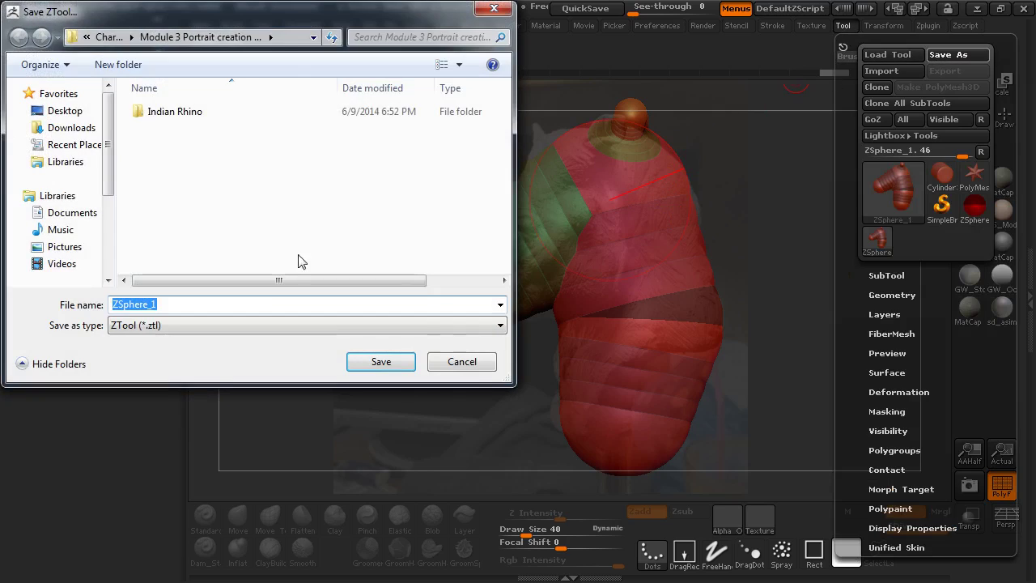
{"action": "type", "text": "Rhino"}
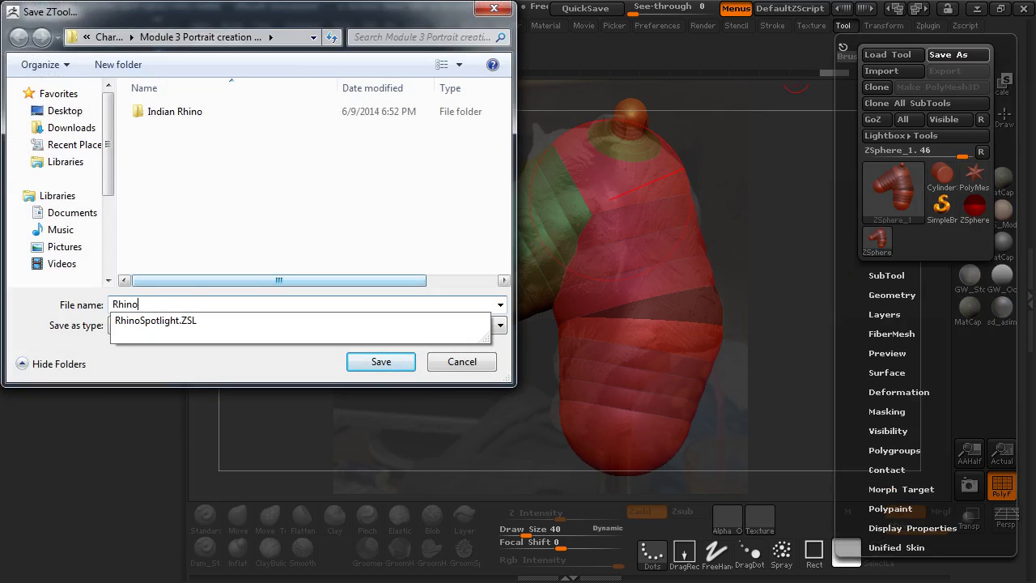
{"action": "type", "text": "ZSphere"}
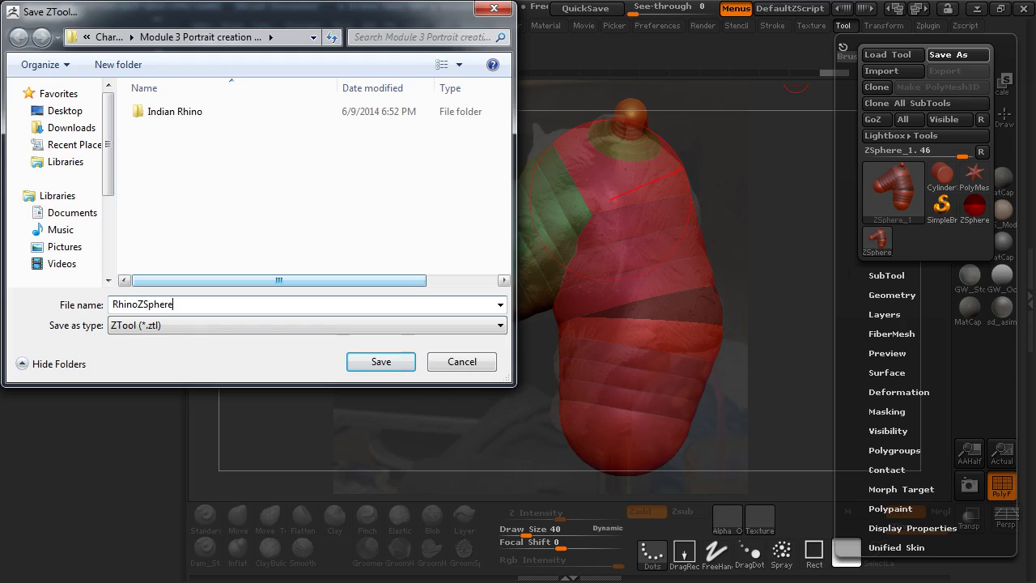
{"action": "key", "text": "Return"}
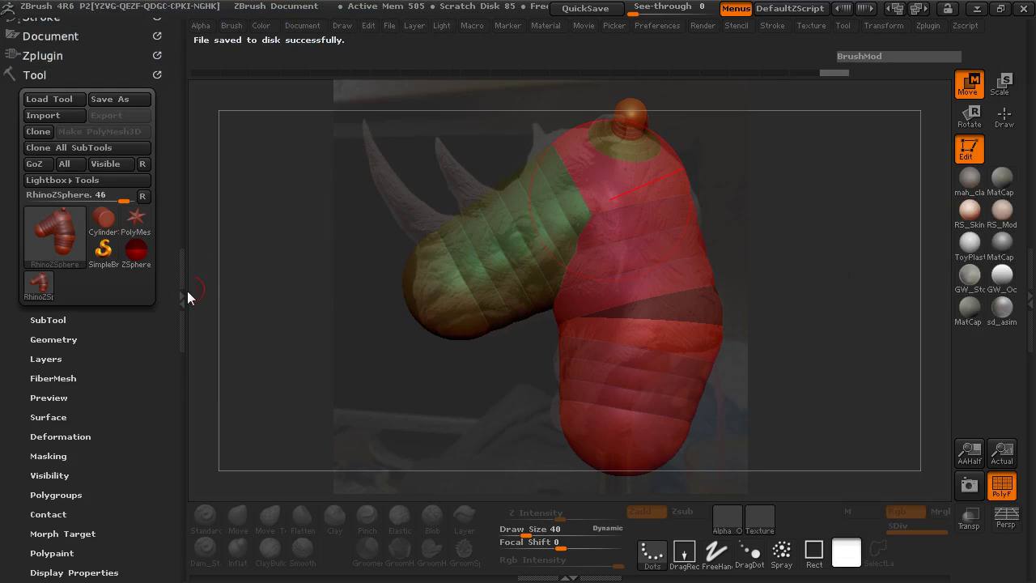
{"action": "scroll", "coordinate": [97, 310], "scroll_direction": "down", "scroll_amount": 5}
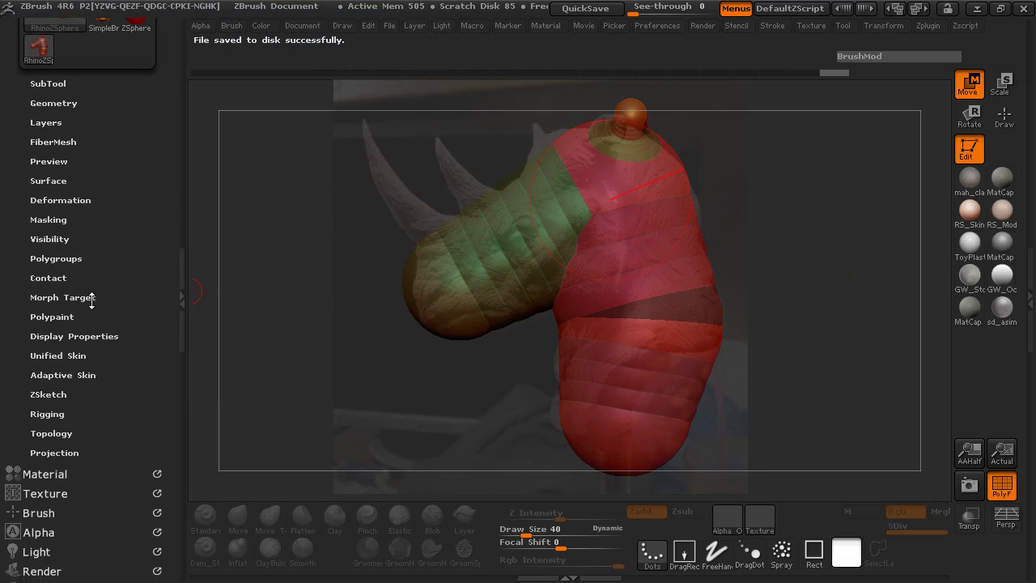
Generate an adaptive skin mesh from the rhino ZSphere model at density 2 and make Skin_RhinoZSphere the active tool.
{"action": "left_click", "coordinate": [88, 374]}
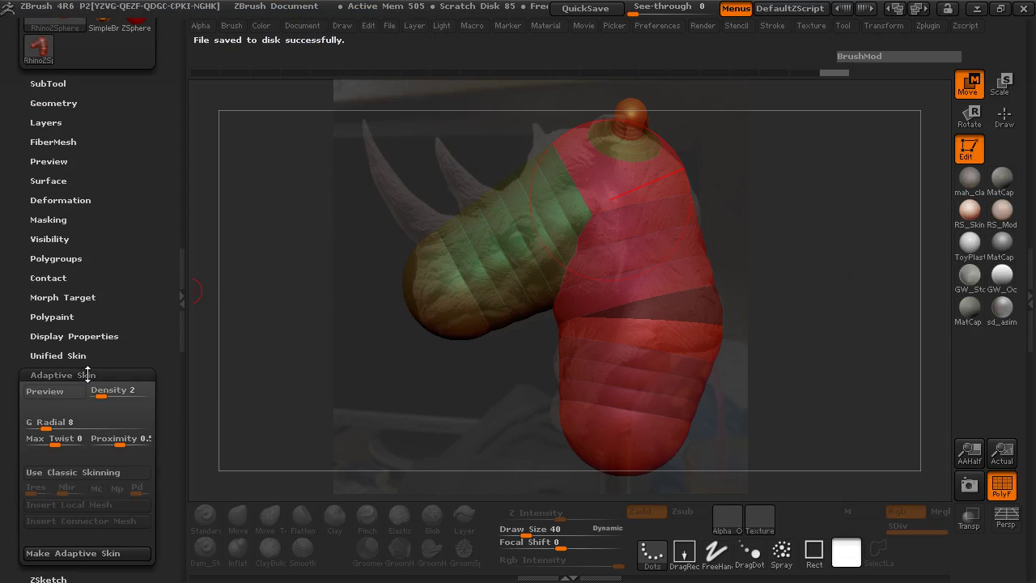
{"action": "scroll", "coordinate": [127, 354], "scroll_direction": "down", "scroll_amount": 3}
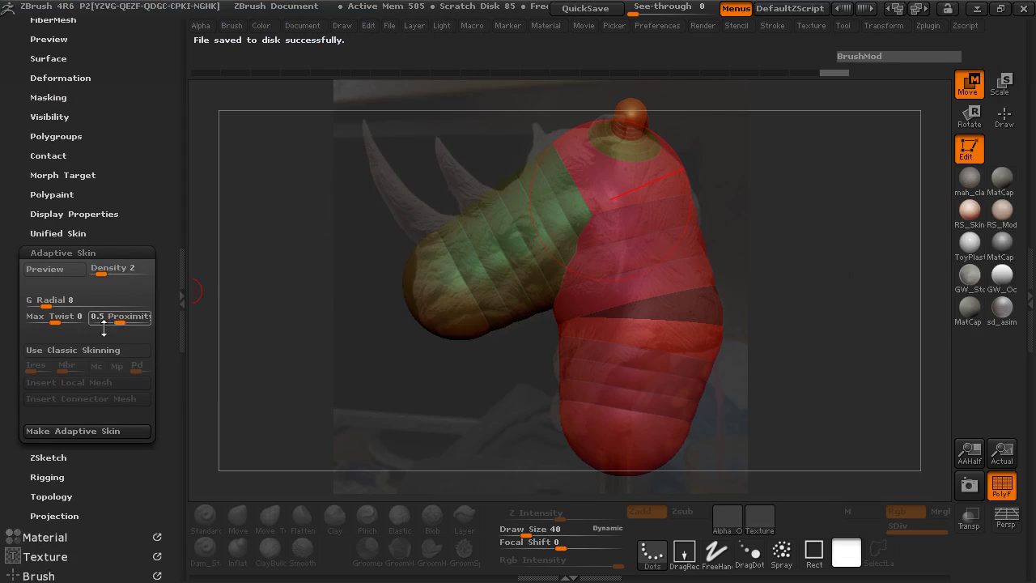
{"action": "left_click", "coordinate": [89, 431]}
{"action": "scroll", "coordinate": [117, 308], "scroll_direction": "up", "scroll_amount": 9}
{"action": "scroll", "coordinate": [118, 256], "scroll_direction": "down", "scroll_amount": 4}
{"action": "scroll", "coordinate": [118, 255], "scroll_direction": "down", "scroll_amount": 1}
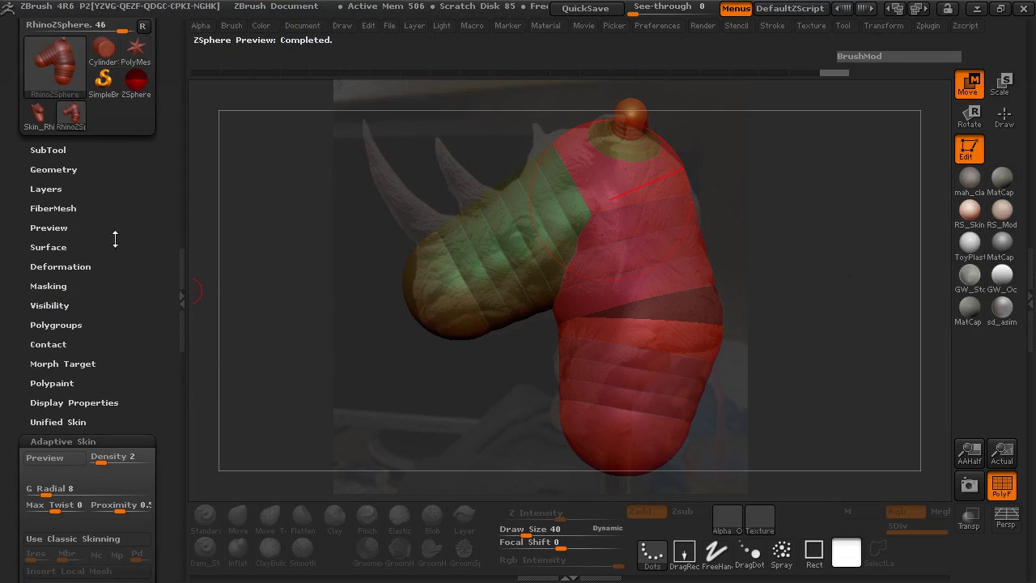
{"action": "mouse_move", "coordinate": [38, 119]}
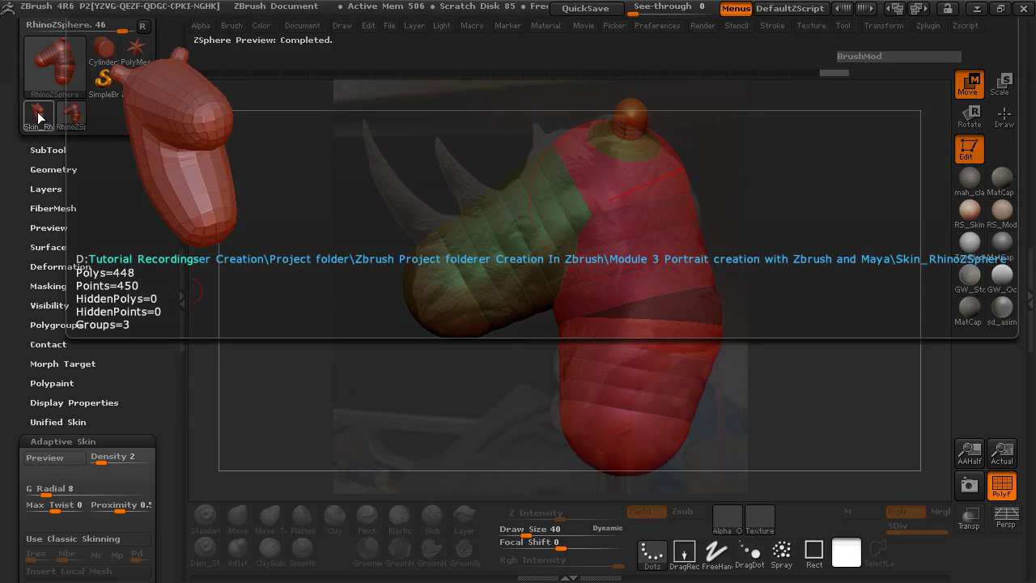
{"action": "left_click", "coordinate": [38, 115]}
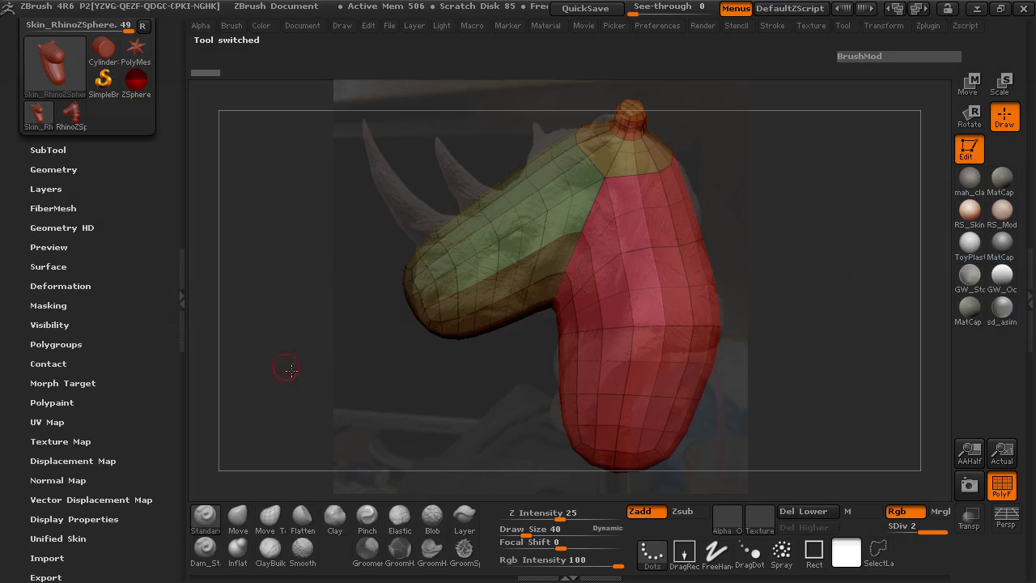
Reshape the forehead and snout tip to the reference outline with the Move Topological brush at draw size 272.
{"action": "left_click_drag", "start_coordinate": [287, 369], "coordinate": [621, 257]}
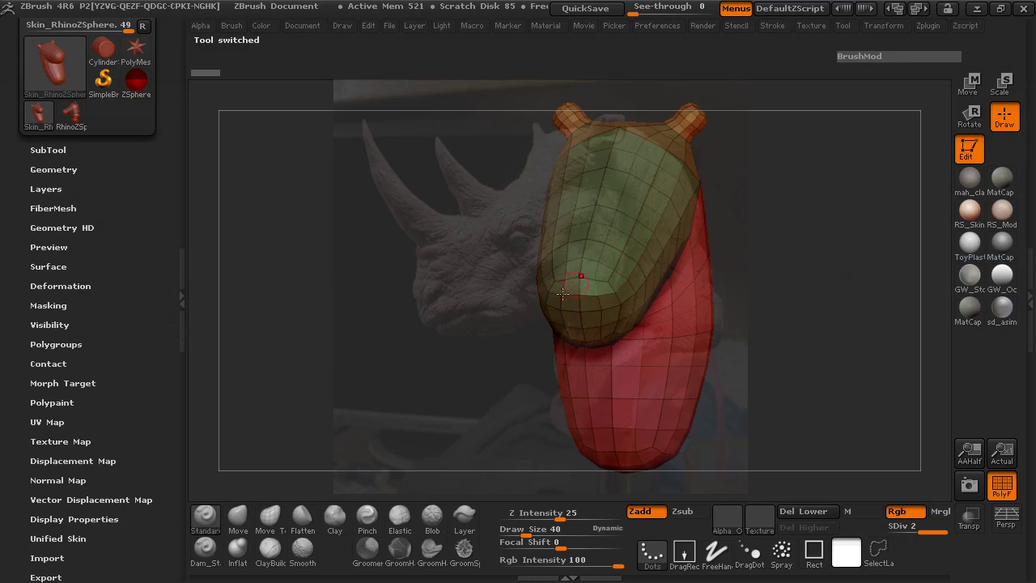
{"action": "left_click", "coordinate": [264, 522]}
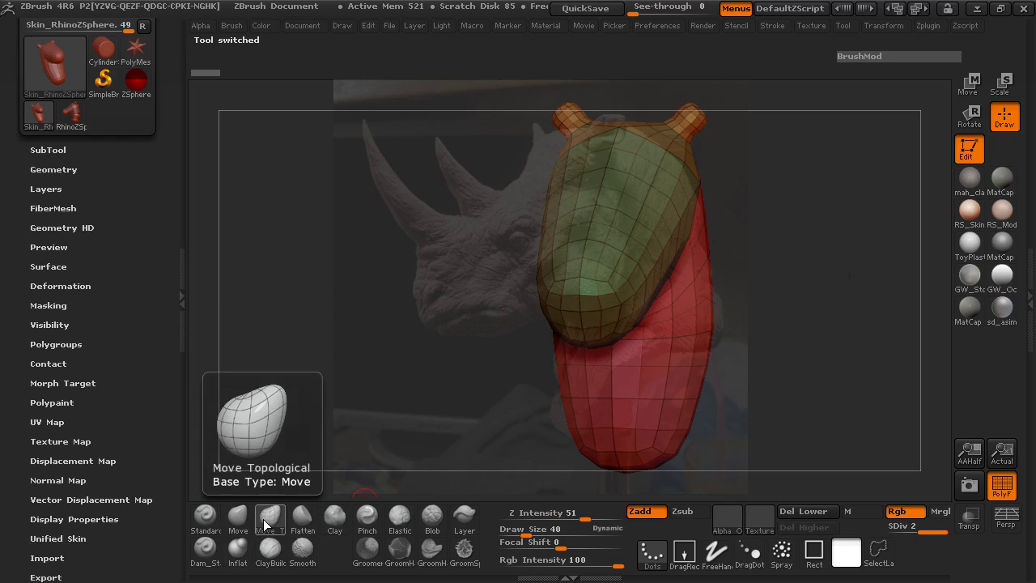
{"action": "mouse_move", "coordinate": [434, 266]}
{"action": "left_mouse_down"}
{"action": "mouse_move", "coordinate": [377, 278]}
{"action": "mouse_move", "coordinate": [380, 269]}
{"action": "left_mouse_up"}
{"action": "key", "text": "s"}
{"action": "mouse_move", "coordinate": [514, 217]}
{"action": "left_mouse_down"}
{"action": "mouse_move", "coordinate": [558, 214]}
{"action": "mouse_move", "coordinate": [515, 204]}
{"action": "left_mouse_up"}
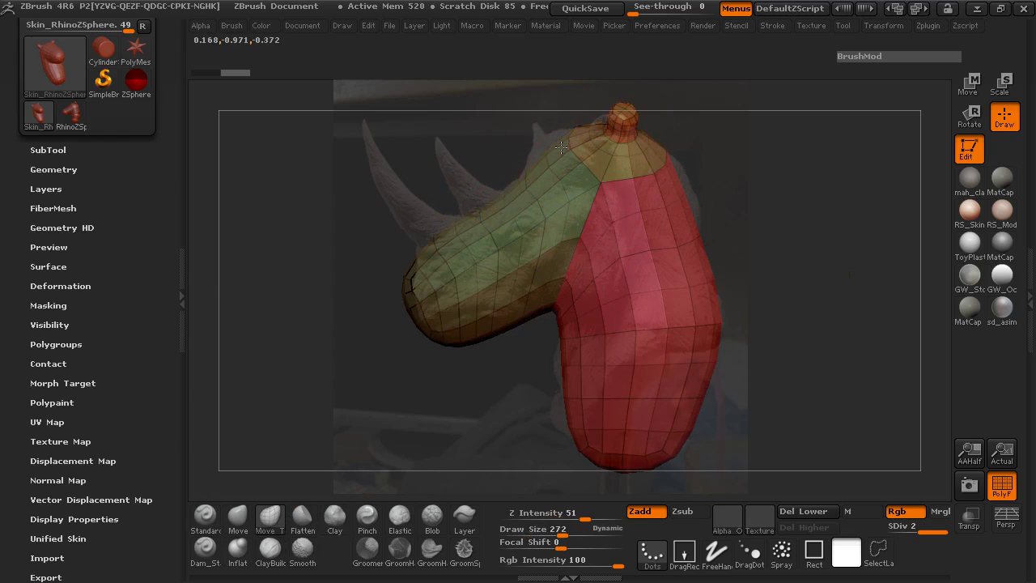
{"action": "left_click_drag", "start_coordinate": [563, 151], "coordinate": [543, 141]}
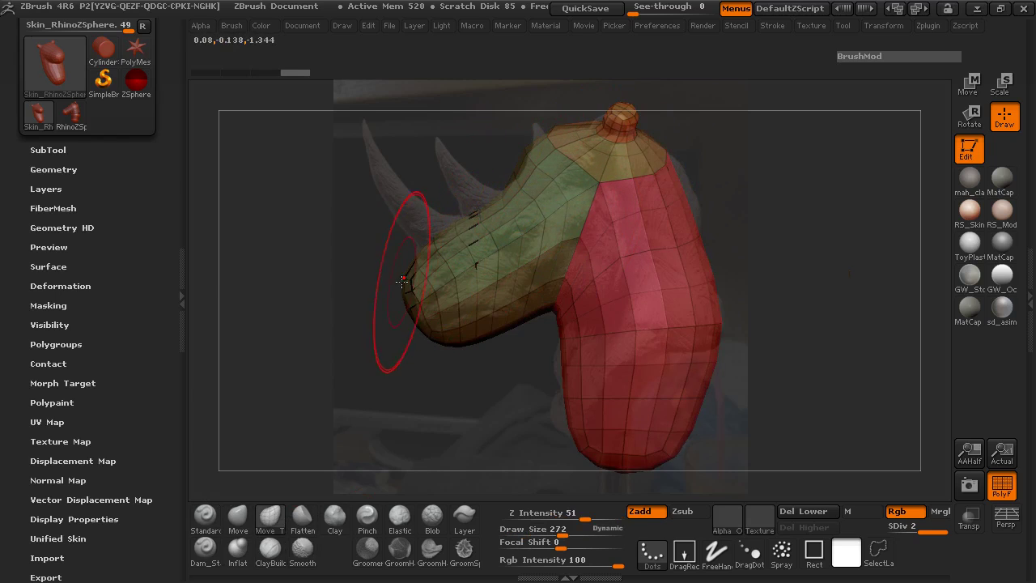
{"action": "left_click_drag", "start_coordinate": [402, 280], "coordinate": [409, 275]}
{"action": "left_click_drag", "start_coordinate": [409, 278], "coordinate": [411, 278]}
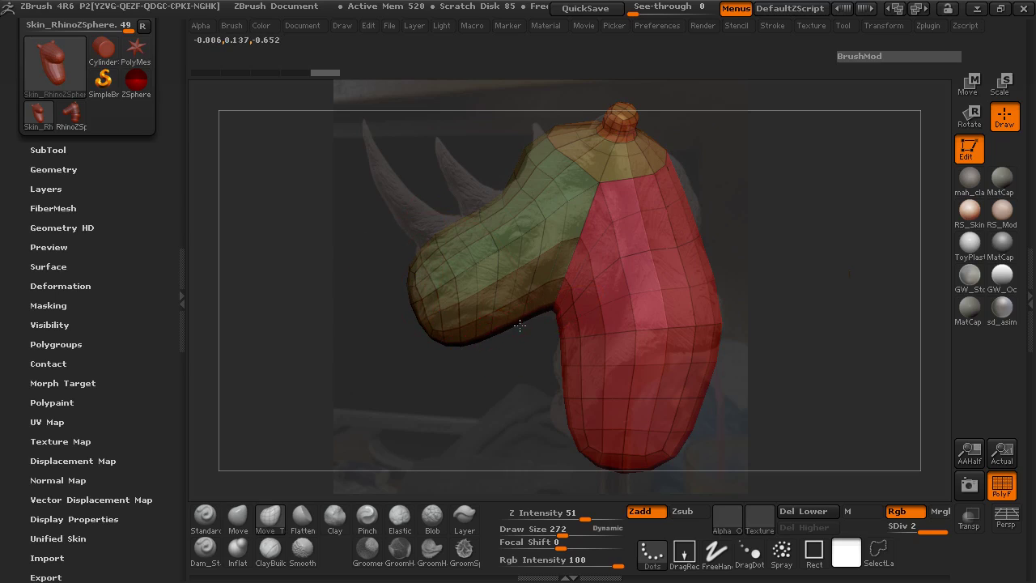
Push the lower jaw, throat, neck base and back of the neck into the side-view reference silhouette.
{"action": "mouse_move", "coordinate": [520, 320]}
{"action": "left_mouse_down"}
{"action": "mouse_move", "coordinate": [510, 313]}
{"action": "mouse_move", "coordinate": [521, 328]}
{"action": "mouse_move", "coordinate": [466, 330]}
{"action": "left_mouse_up"}
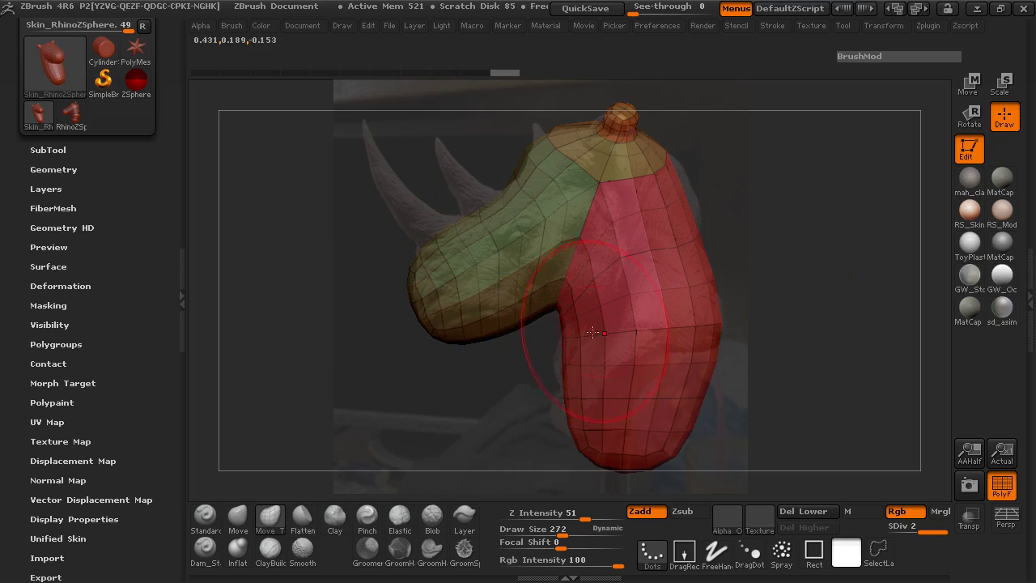
{"action": "left_click_drag", "start_coordinate": [575, 337], "coordinate": [568, 339]}
{"action": "left_click_drag", "start_coordinate": [569, 395], "coordinate": [558, 397]}
{"action": "left_click_drag", "start_coordinate": [568, 431], "coordinate": [559, 434]}
{"action": "left_click_drag", "start_coordinate": [614, 467], "coordinate": [669, 446]}
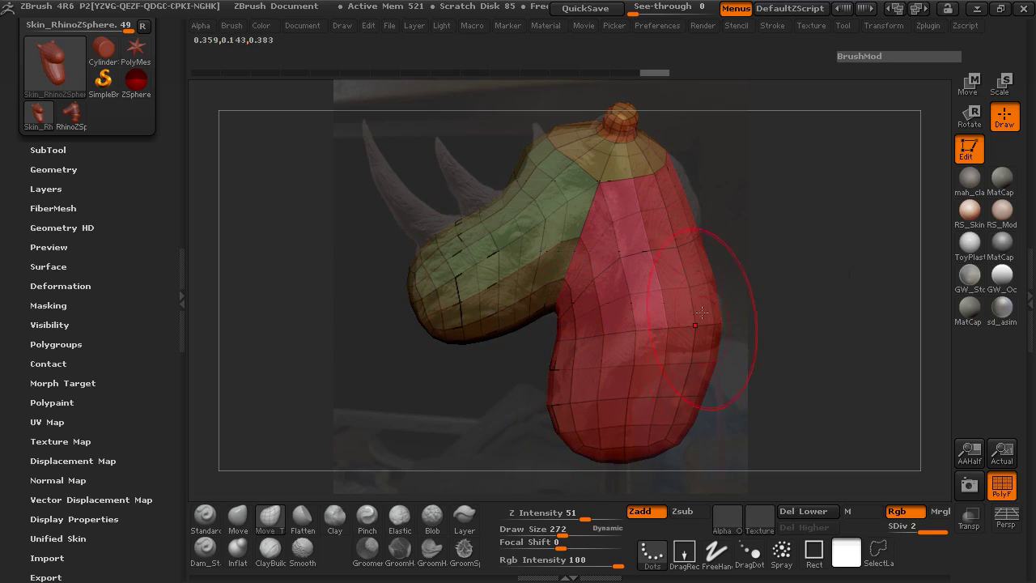
{"action": "left_click_drag", "start_coordinate": [679, 196], "coordinate": [689, 193]}
{"action": "left_click_drag", "start_coordinate": [706, 250], "coordinate": [793, 264]}
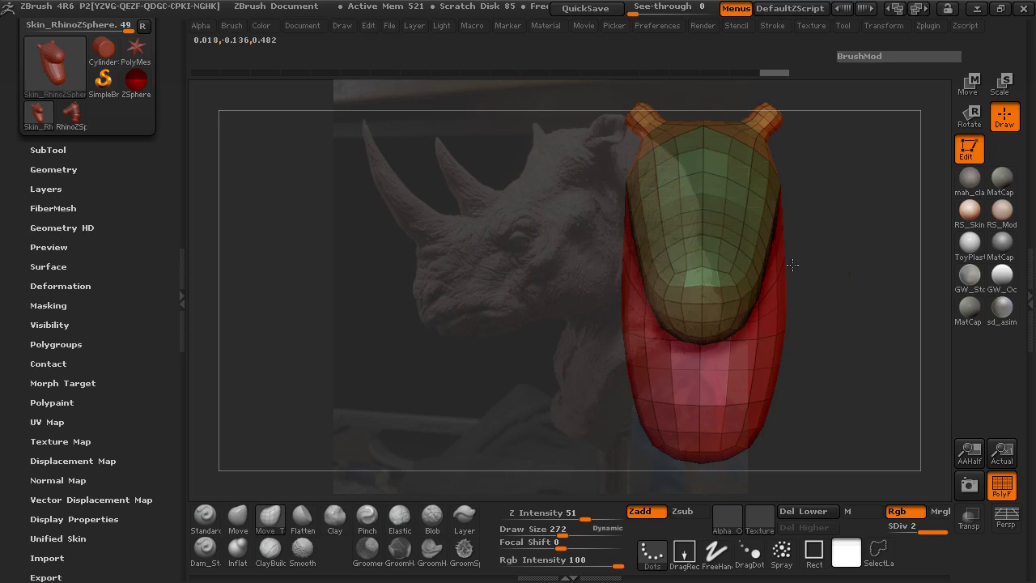
{"action": "mouse_move", "coordinate": [483, 223]}
{"action": "left_mouse_down"}
{"action": "mouse_move", "coordinate": [591, 265]}
{"action": "mouse_move", "coordinate": [538, 243]}
{"action": "mouse_move", "coordinate": [534, 260]}
{"action": "mouse_move", "coordinate": [484, 265]}
{"action": "mouse_move", "coordinate": [342, 213]}
{"action": "mouse_move", "coordinate": [389, 213]}
{"action": "mouse_move", "coordinate": [377, 214]}
{"action": "left_mouse_up"}
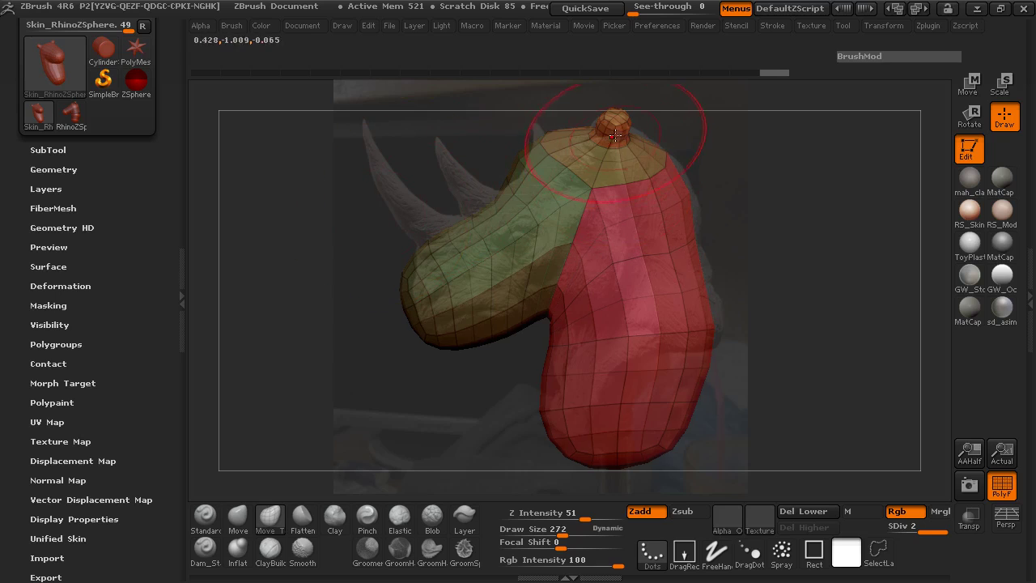
Pull both ear stubs outward and upward into longer ears using the Move Topological brush at draw size 140.
{"action": "key", "text": "space"}
{"action": "left_click_drag", "start_coordinate": [617, 130], "coordinate": [595, 130]}
{"action": "left_click_drag", "start_coordinate": [748, 158], "coordinate": [705, 222]}
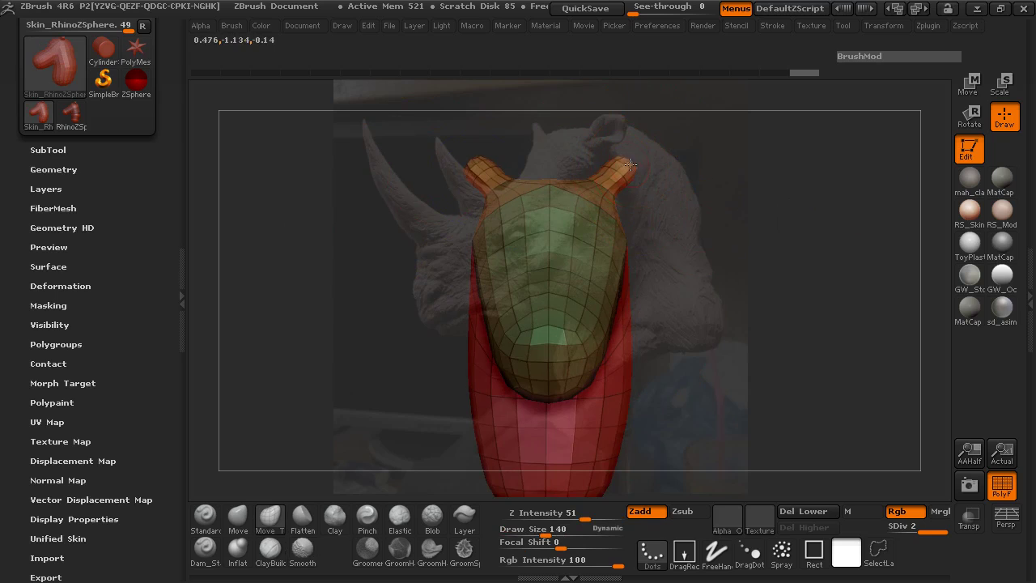
{"action": "left_click_drag", "start_coordinate": [630, 164], "coordinate": [637, 163]}
{"action": "mouse_move", "coordinate": [687, 167]}
{"action": "left_mouse_down"}
{"action": "mouse_move", "coordinate": [544, 168]}
{"action": "mouse_move", "coordinate": [684, 168]}
{"action": "mouse_move", "coordinate": [617, 184]}
{"action": "mouse_move", "coordinate": [648, 171]}
{"action": "mouse_move", "coordinate": [638, 178]}
{"action": "left_mouse_up"}
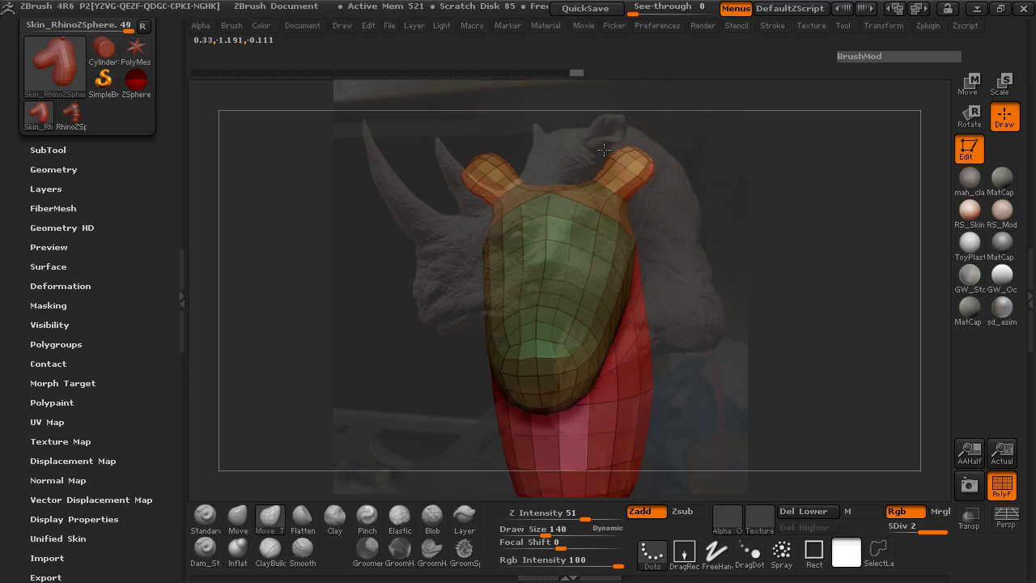
{"action": "mouse_move", "coordinate": [647, 151]}
{"action": "left_mouse_down"}
{"action": "mouse_move", "coordinate": [658, 146]}
{"action": "mouse_move", "coordinate": [640, 171]}
{"action": "mouse_move", "coordinate": [616, 162]}
{"action": "left_mouse_up"}
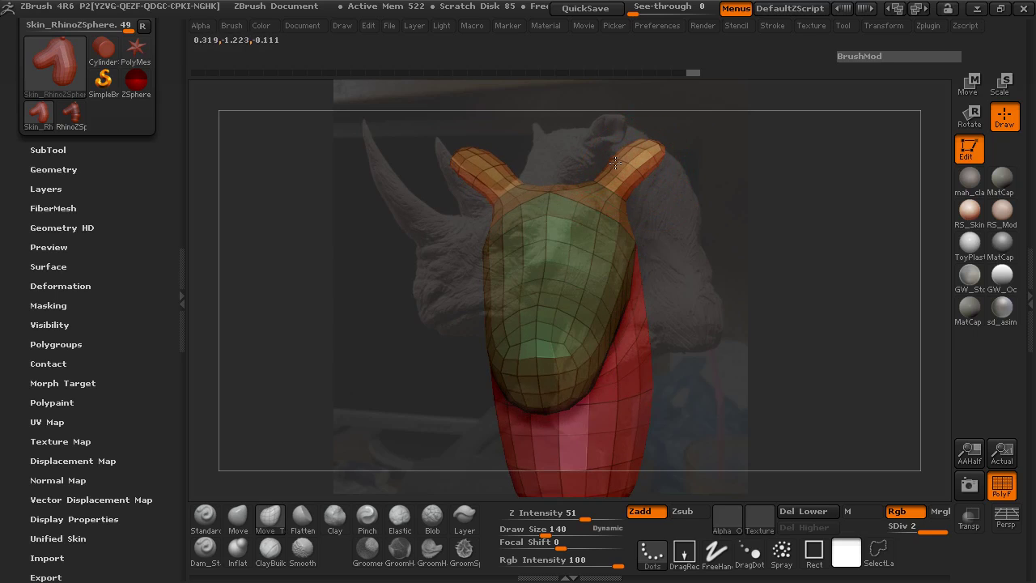
{"action": "left_click_drag", "start_coordinate": [674, 197], "coordinate": [613, 194]}
{"action": "left_click_drag", "start_coordinate": [619, 160], "coordinate": [613, 153]}
{"action": "mouse_move", "coordinate": [454, 194]}
{"action": "left_mouse_down"}
{"action": "mouse_move", "coordinate": [583, 211]}
{"action": "mouse_move", "coordinate": [342, 219]}
{"action": "mouse_move", "coordinate": [387, 252]}
{"action": "mouse_move", "coordinate": [516, 254]}
{"action": "left_mouse_up"}
Refine the shape of the mirrored ears with the brush at draw size 210.
{"action": "key", "text": "space"}
{"action": "left_click_drag", "start_coordinate": [625, 178], "coordinate": [640, 176]}
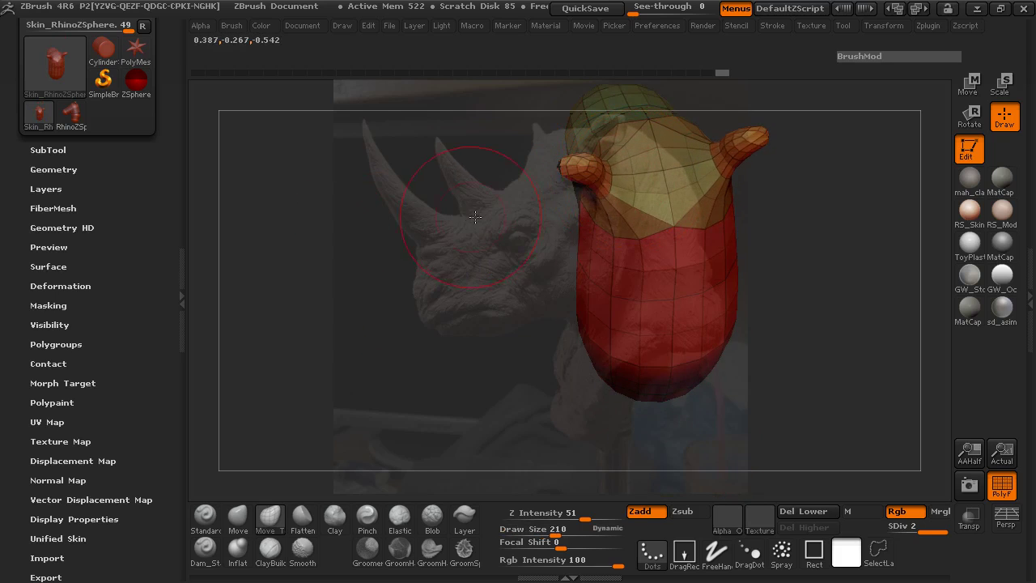
{"action": "left_click_drag", "start_coordinate": [370, 173], "coordinate": [736, 232]}
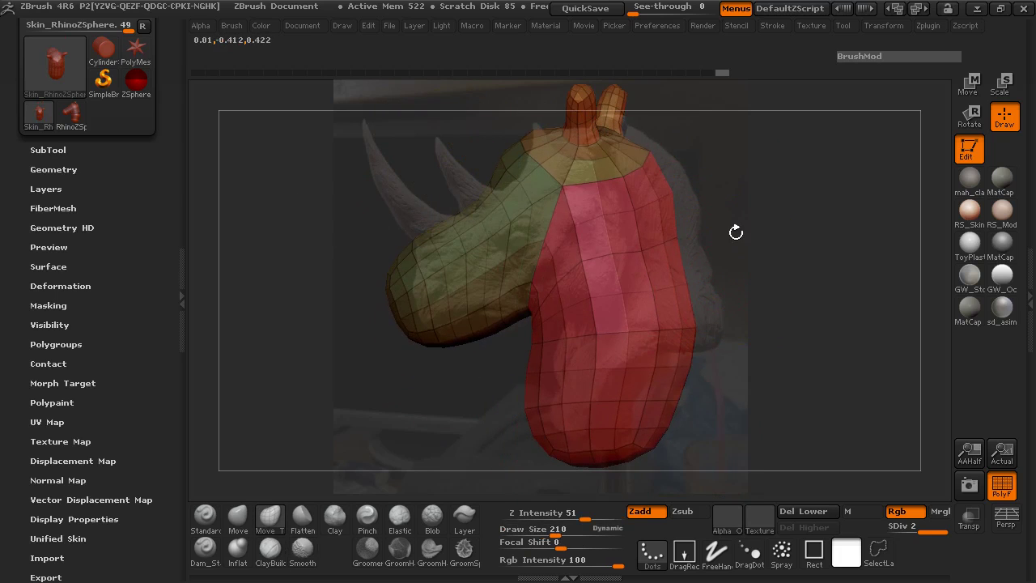
Adjust the Spotlight Fade so the rhino reference shows more strongly over the mesh.
{"action": "key", "text": "space"}
{"action": "left_click_drag", "start_coordinate": [654, 253], "coordinate": [657, 283]}
{"action": "key", "text": "z"}
{"action": "left_click_drag", "start_coordinate": [725, 276], "coordinate": [751, 263]}
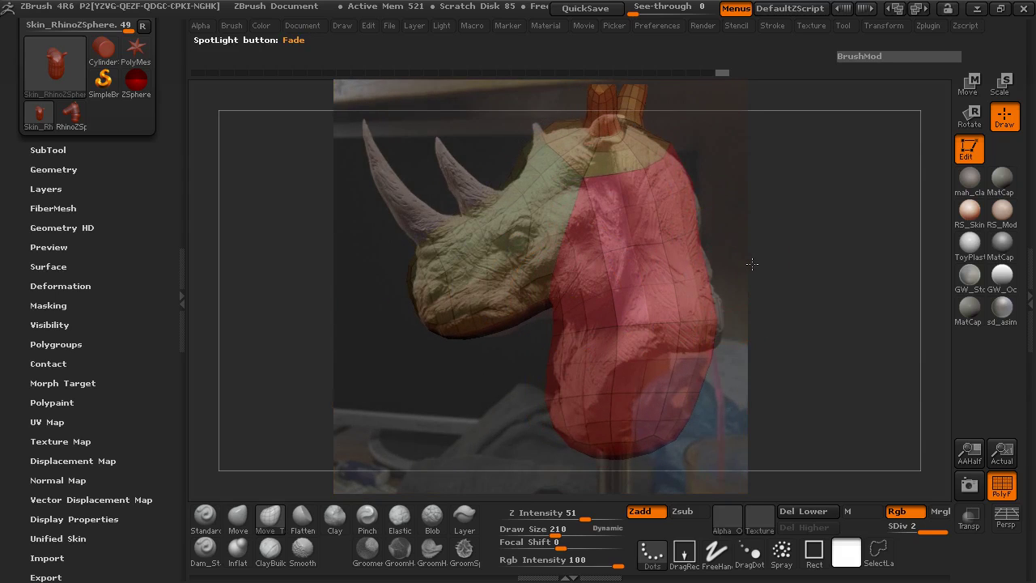
Fit the upper back of the neck to the reference contour using brush draw sizes 130 and 179.
{"action": "key", "text": "space"}
{"action": "left_click", "coordinate": [701, 244]}
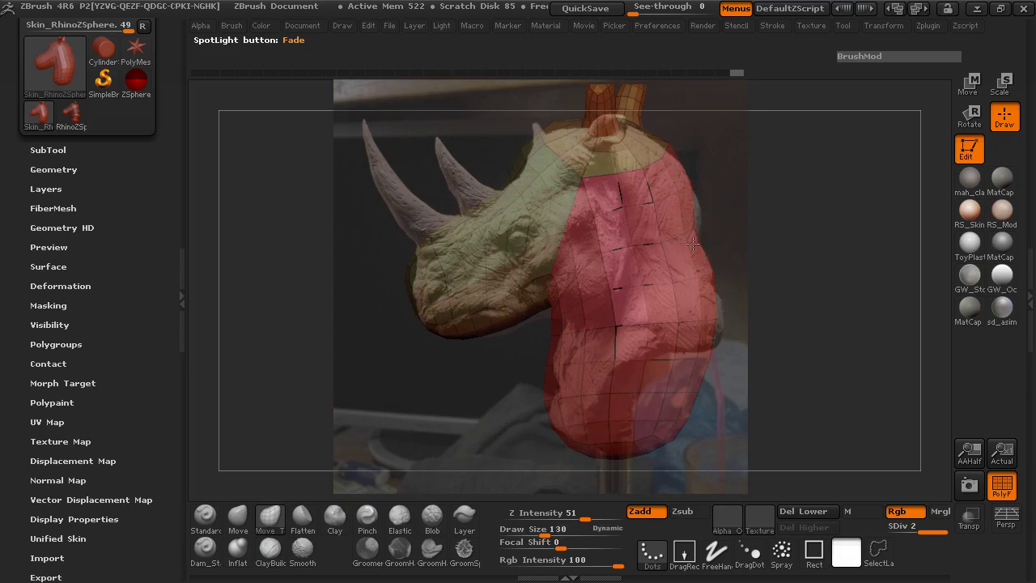
{"action": "key", "text": "space"}
{"action": "left_click", "coordinate": [693, 216]}
{"action": "mouse_move", "coordinate": [691, 217]}
{"action": "left_mouse_down"}
{"action": "mouse_move", "coordinate": [703, 214]}
{"action": "mouse_move", "coordinate": [690, 178]}
{"action": "mouse_move", "coordinate": [647, 155]}
{"action": "left_mouse_up"}
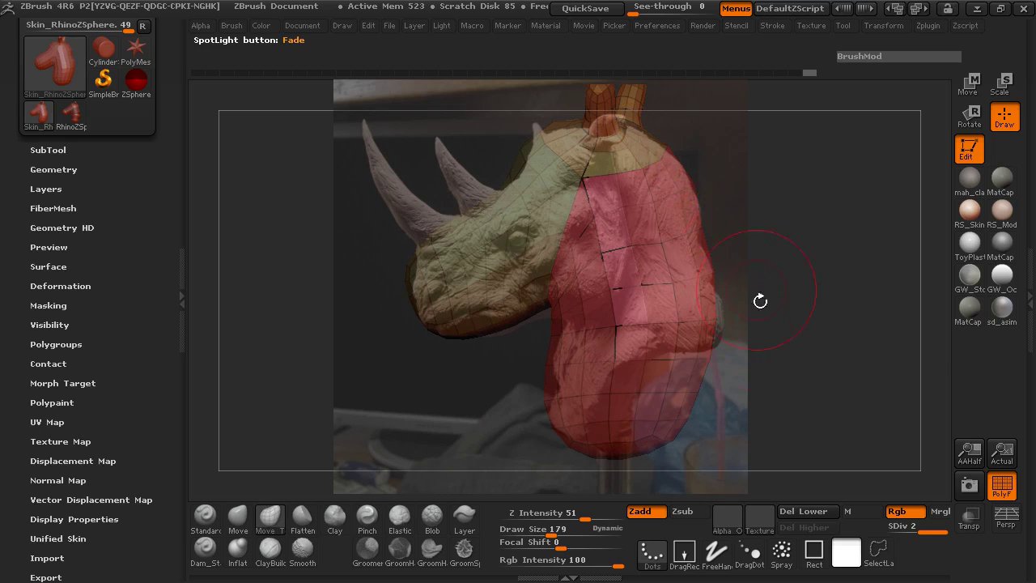
Turn off PolyFrame and apply the mah_clay_01 material to the mesh.
{"action": "left_click", "coordinate": [1002, 483]}
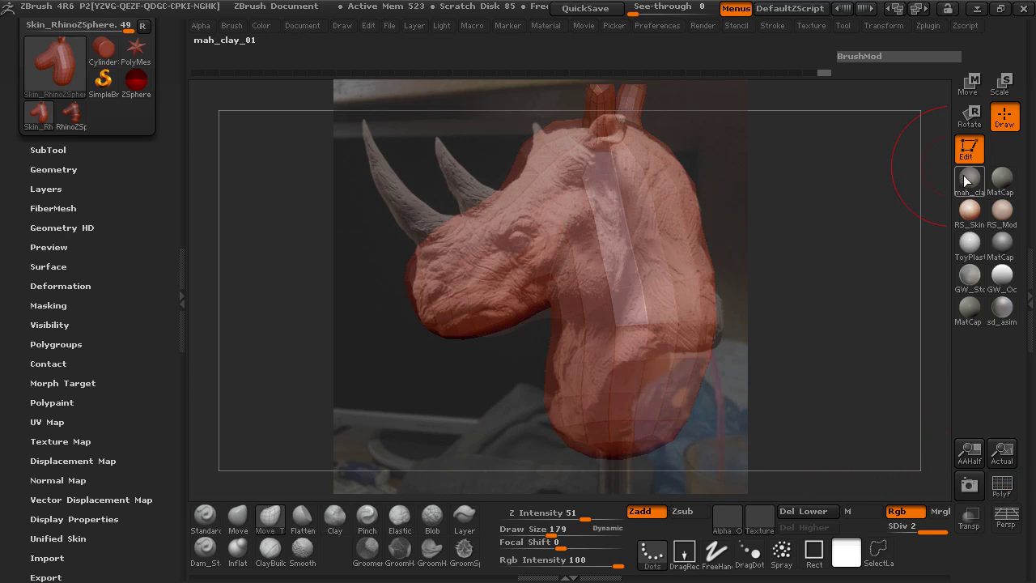
{"action": "left_click", "coordinate": [969, 179]}
{"action": "mouse_move", "coordinate": [686, 417]}
{"action": "left_mouse_down"}
{"action": "mouse_move", "coordinate": [786, 409]}
{"action": "mouse_move", "coordinate": [749, 410]}
{"action": "left_mouse_up"}
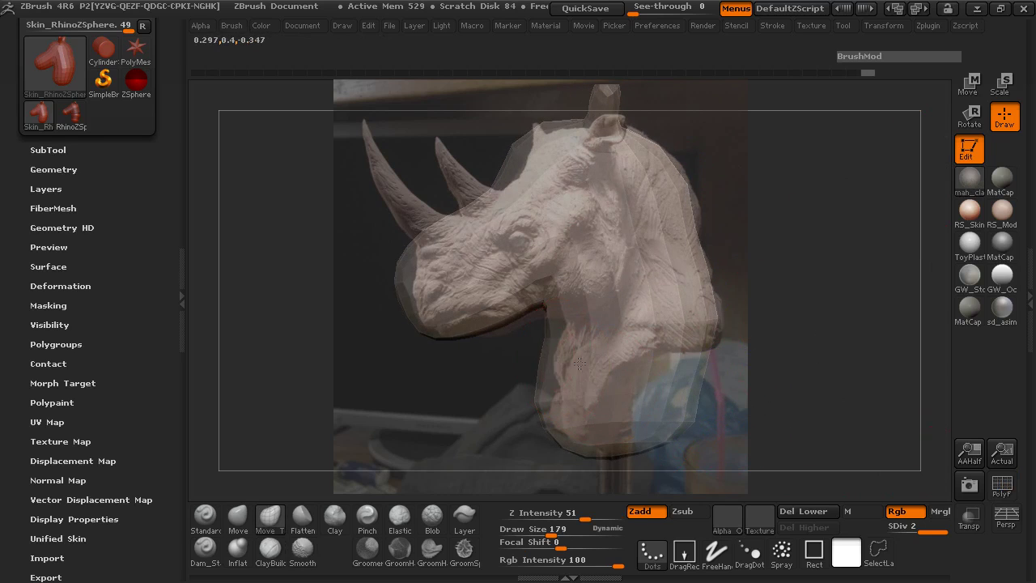
Push in the throat and the corner beneath the jaw to match the reference, then realign the mesh over it.
{"action": "mouse_move", "coordinate": [555, 378]}
{"action": "left_mouse_down"}
{"action": "mouse_move", "coordinate": [566, 377]}
{"action": "mouse_move", "coordinate": [563, 360]}
{"action": "left_mouse_up"}
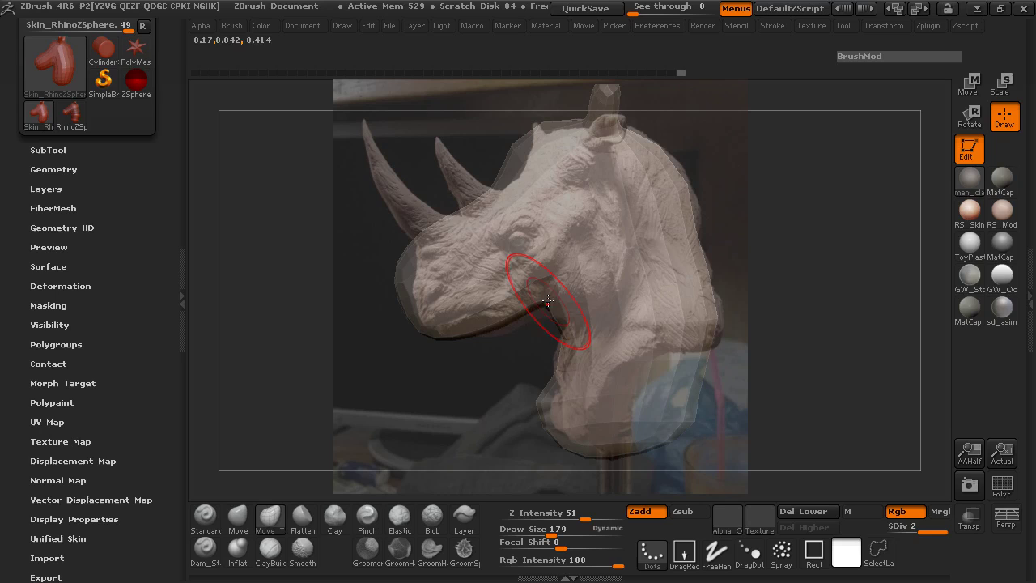
{"action": "left_click_drag", "start_coordinate": [545, 303], "coordinate": [552, 302]}
{"action": "left_click_drag", "start_coordinate": [532, 349], "coordinate": [542, 356], "text": "alt"}
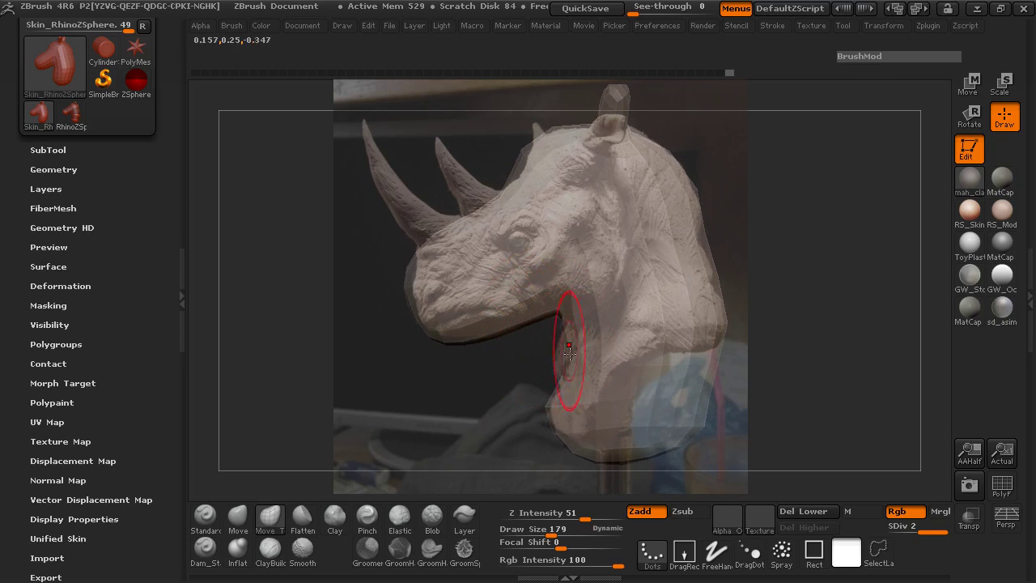
{"action": "left_click_drag", "start_coordinate": [567, 357], "coordinate": [553, 412]}
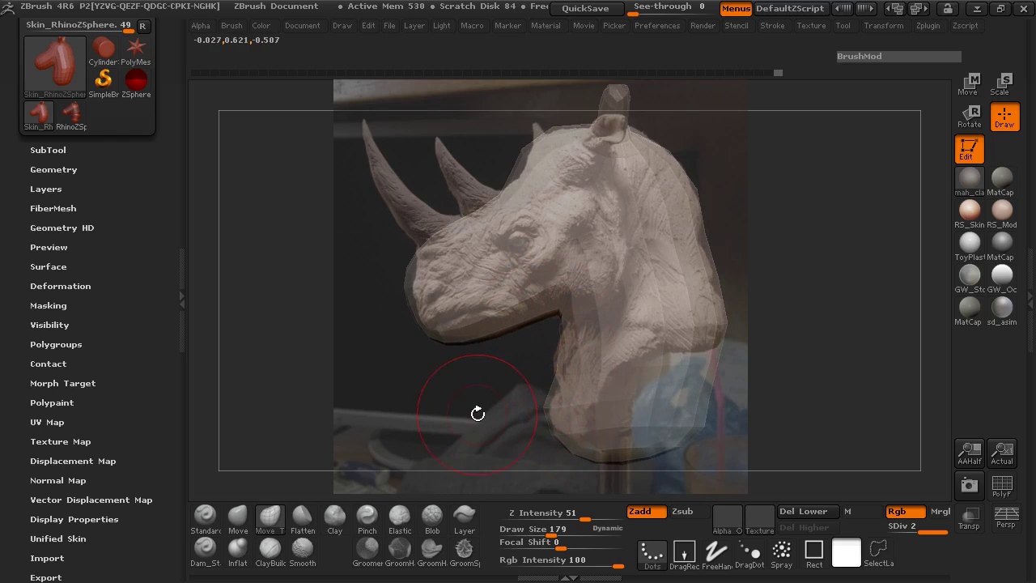
Tighten the snout and forehead profile to the reference with the brush at draw size 265.
{"action": "key", "text": "space"}
{"action": "left_click_drag", "start_coordinate": [426, 273], "coordinate": [422, 267]}
{"action": "left_click_drag", "start_coordinate": [473, 213], "coordinate": [484, 173]}
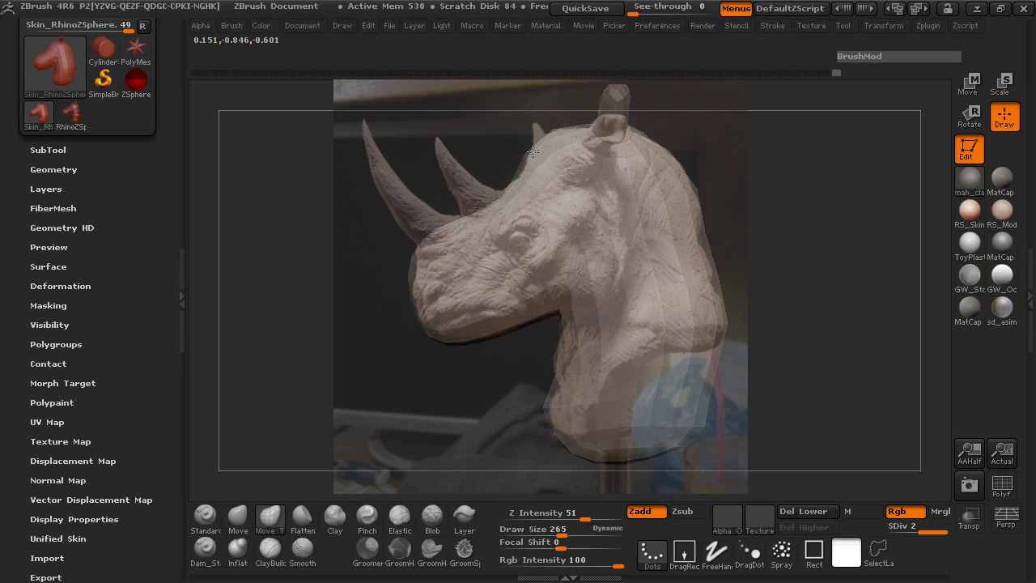
Send the Skin_RhinoZSphere mesh to Maya with GoZ.
{"action": "mouse_move", "coordinate": [440, 151]}
{"action": "left_mouse_down"}
{"action": "mouse_move", "coordinate": [664, 228]}
{"action": "mouse_move", "coordinate": [526, 246]}
{"action": "left_mouse_up"}
{"action": "left_click_drag", "start_coordinate": [336, 240], "coordinate": [366, 238], "text": "shift"}
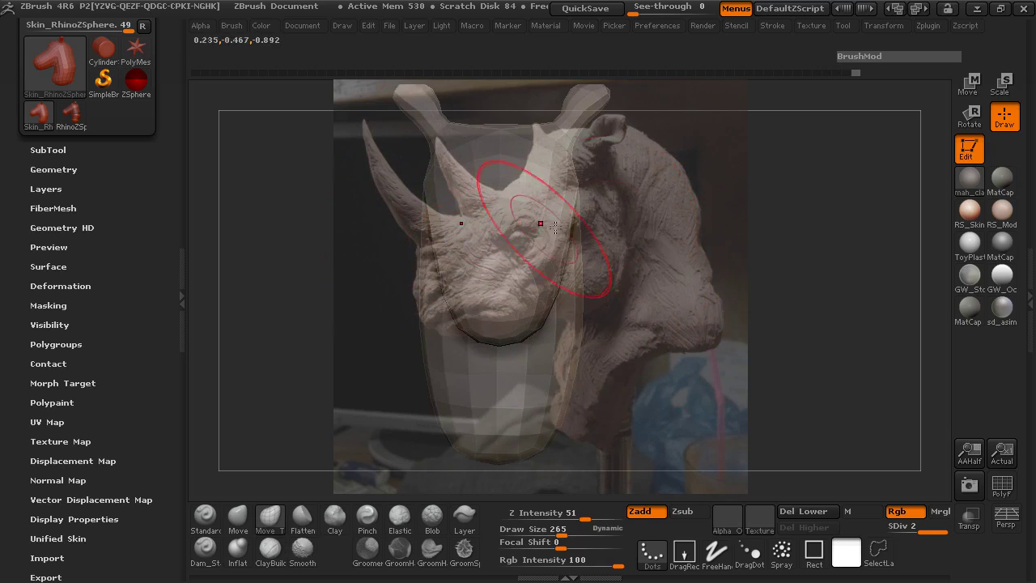
{"action": "left_click_drag", "start_coordinate": [686, 248], "coordinate": [760, 257], "text": "alt"}
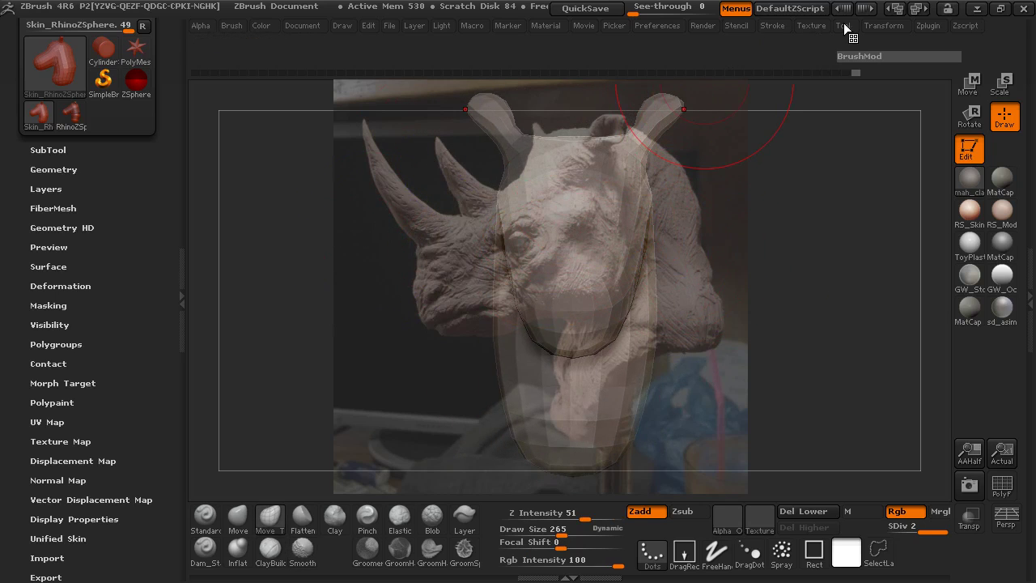
{"action": "left_click", "coordinate": [845, 25]}
{"action": "left_click", "coordinate": [867, 118]}
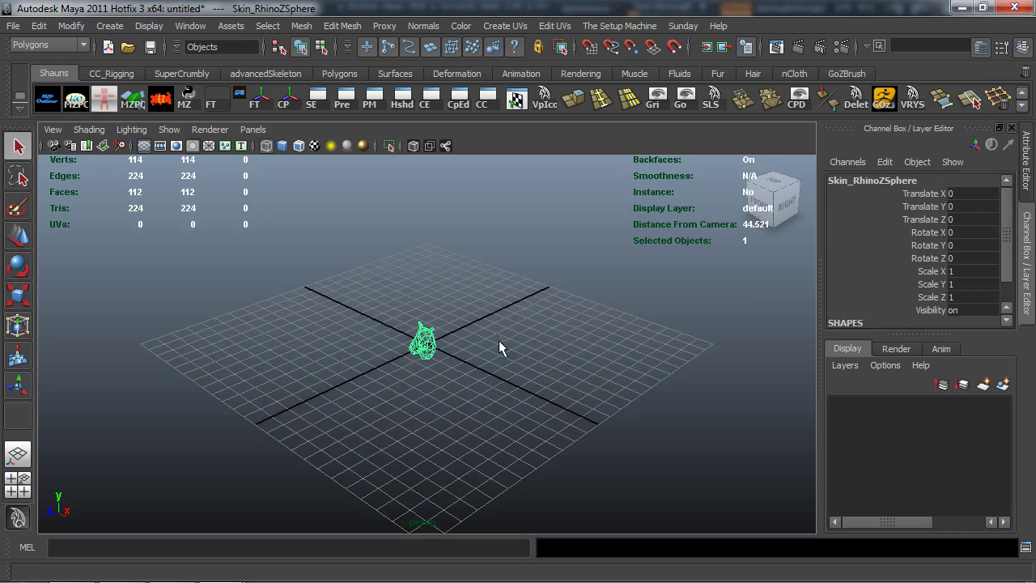
Scale the imported rhino mesh uniformly to 4.472 in Maya's perspective view.
{"action": "left_click_drag", "start_coordinate": [499, 347], "coordinate": [542, 395], "text": "alt"}
{"action": "scroll", "coordinate": [541, 392], "scroll_direction": "up", "scroll_amount": 5}
{"action": "left_click_drag", "start_coordinate": [437, 398], "coordinate": [409, 388], "text": "alt"}
{"action": "key", "text": "r"}
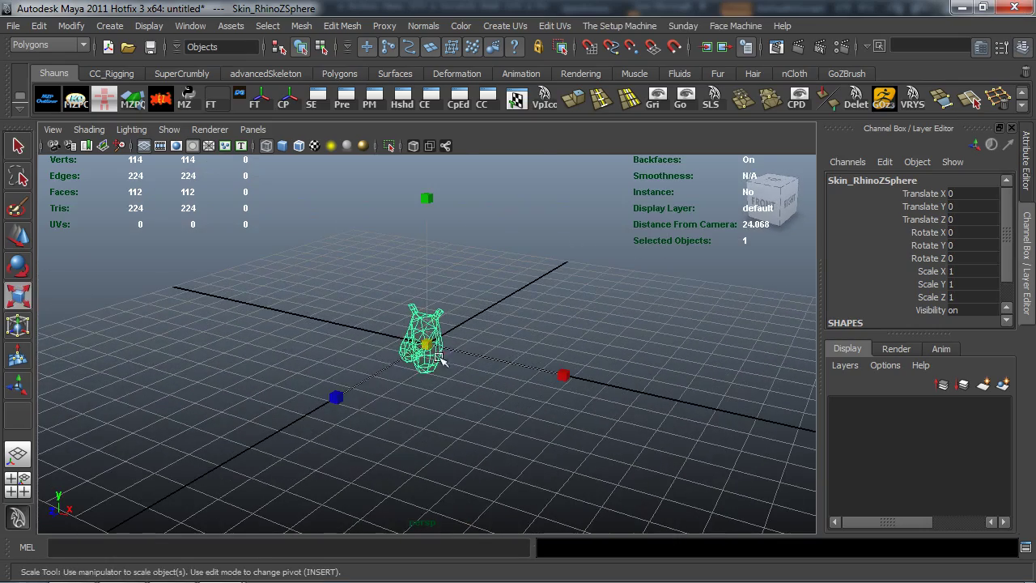
{"action": "left_click_drag", "start_coordinate": [424, 344], "coordinate": [306, 404]}
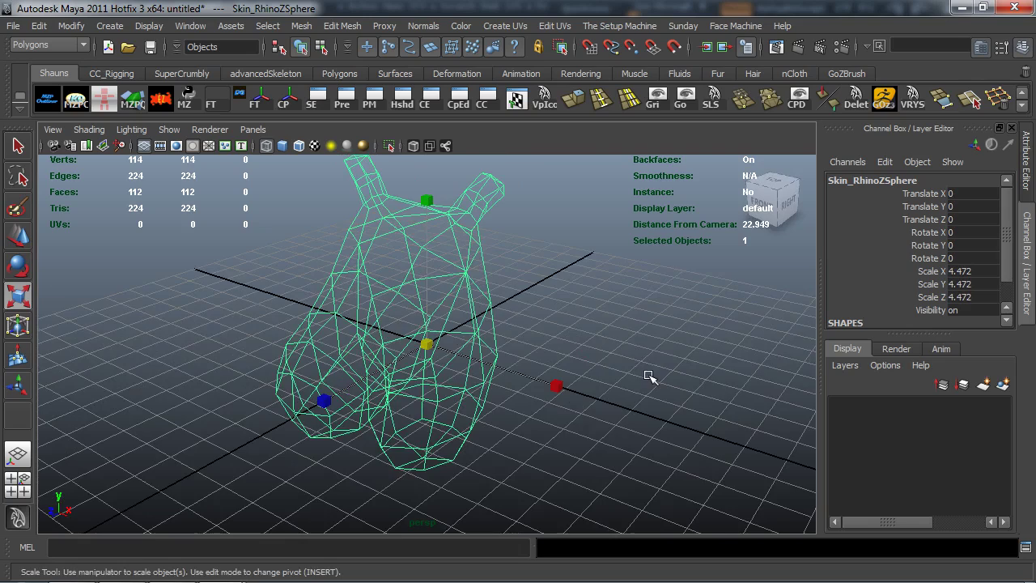
{"action": "left_click_drag", "start_coordinate": [648, 376], "coordinate": [596, 399], "text": "alt"}
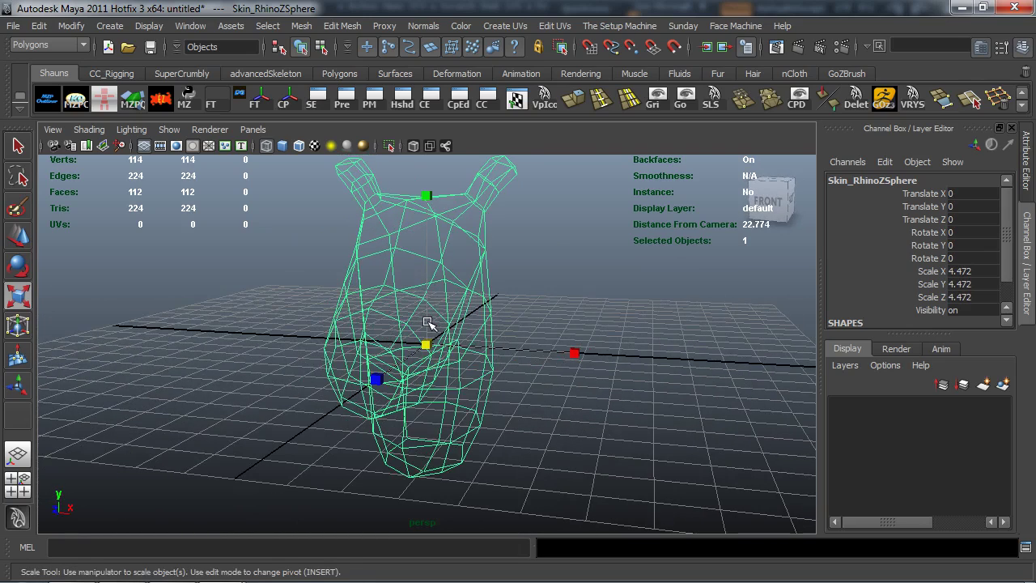
{"action": "scroll", "coordinate": [490, 351], "scroll_direction": "down", "scroll_amount": 3}
{"action": "left_click_drag", "start_coordinate": [490, 351], "coordinate": [422, 342], "text": "alt"}
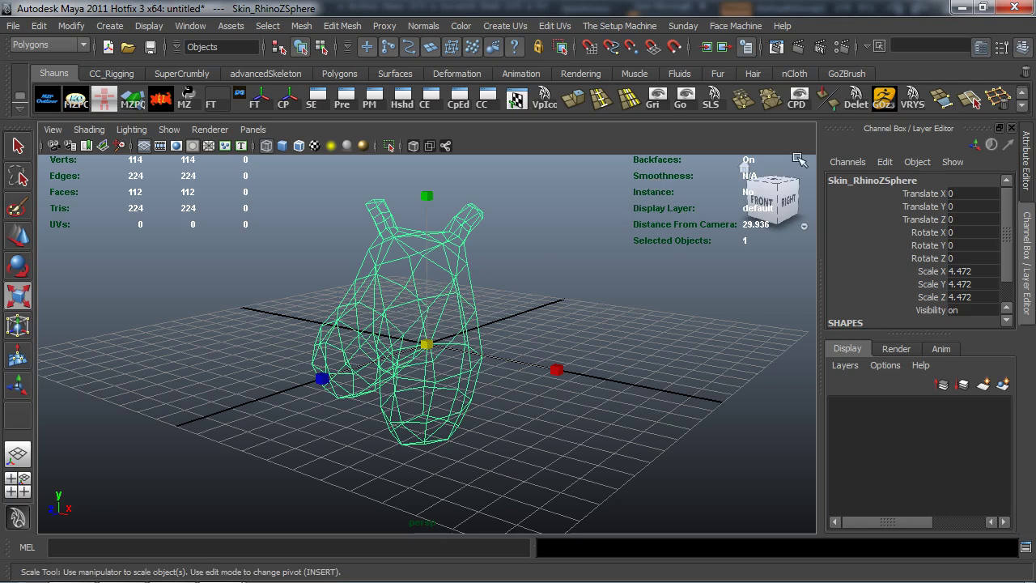
Examine the centre line of the shaded rhino mesh up close from the front and above.
{"action": "left_click_drag", "start_coordinate": [490, 279], "coordinate": [540, 253], "text": "alt"}
{"action": "key", "text": "5"}
{"action": "left_click_drag", "start_coordinate": [462, 339], "coordinate": [492, 347], "text": "alt"}
{"action": "middle_click_drag", "start_coordinate": [492, 346], "coordinate": [557, 233], "text": "alt"}
{"action": "scroll", "coordinate": [526, 284], "scroll_direction": "up", "scroll_amount": 4}
{"action": "left_click_drag", "start_coordinate": [520, 290], "coordinate": [504, 353], "text": "alt"}
{"action": "right_click_drag", "start_coordinate": [491, 364], "coordinate": [508, 404], "text": "alt"}
{"action": "left_click_drag", "start_coordinate": [541, 396], "coordinate": [508, 393], "text": "alt"}
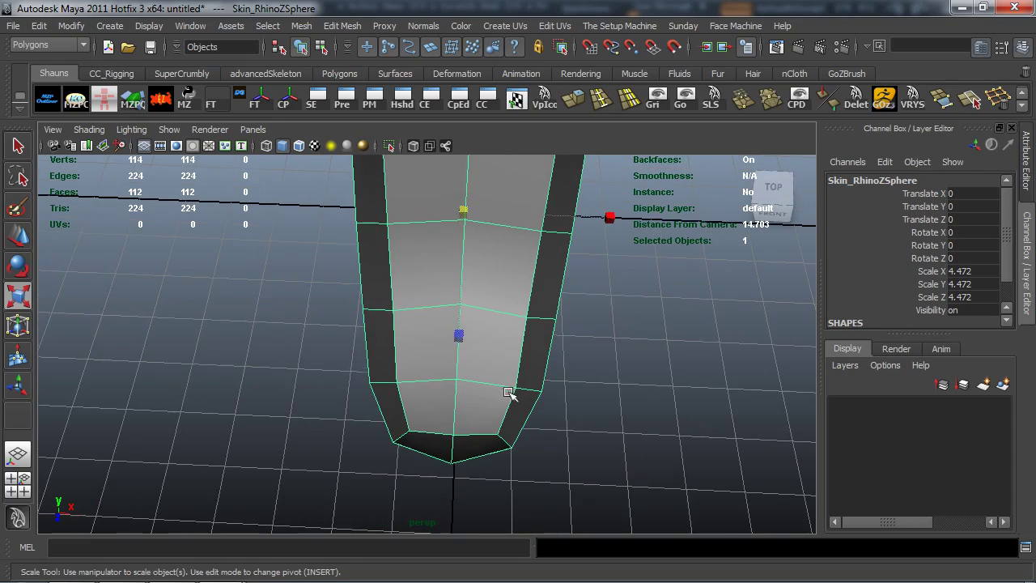
In the top view, select the mesh's centre edge loop and scale it flat along X so it forms a straight line.
{"action": "key", "text": "space"}
{"action": "key", "text": "space"}
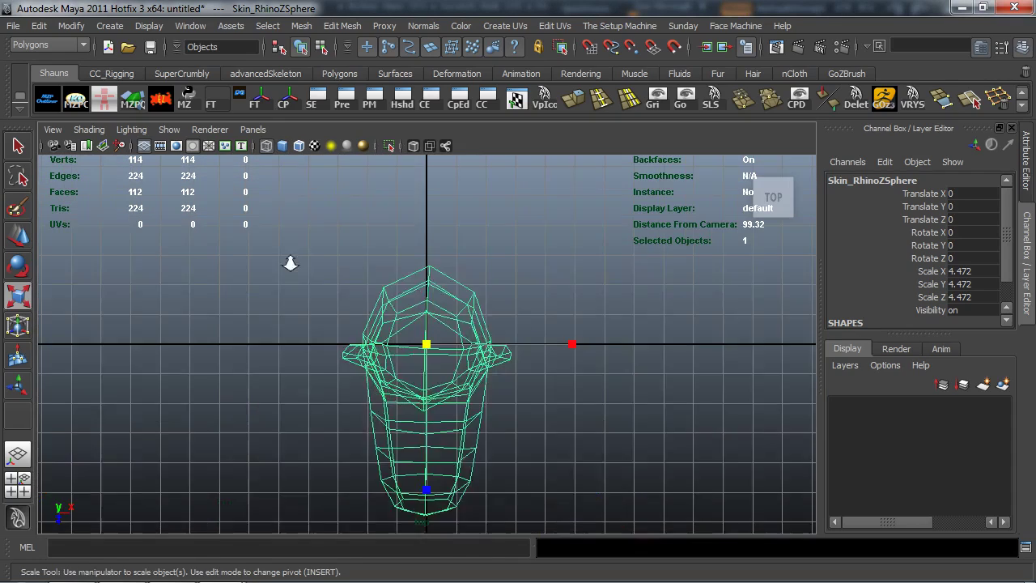
{"action": "right_click_drag", "start_coordinate": [289, 261], "coordinate": [372, 300], "text": "alt"}
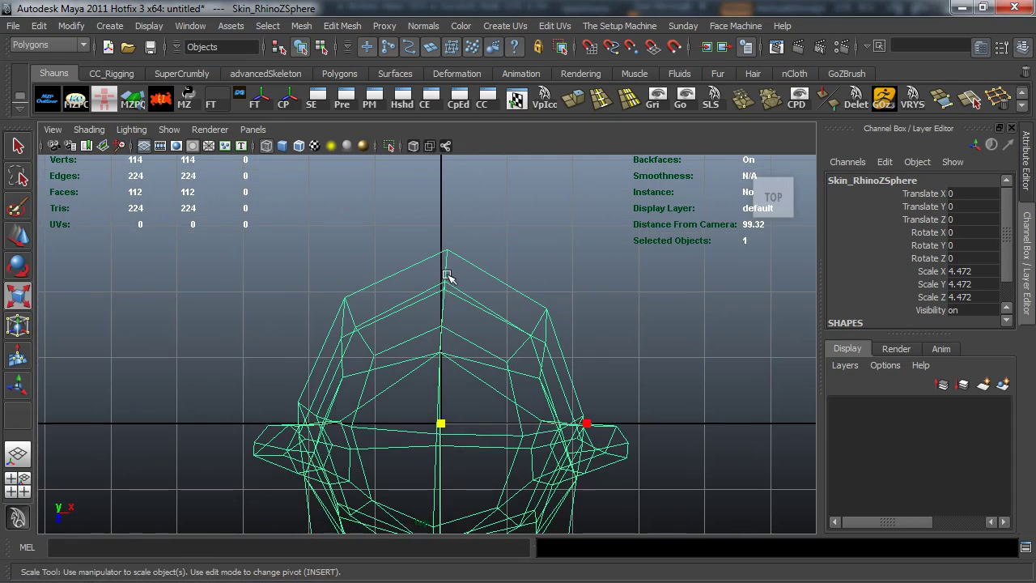
{"action": "right_click_drag", "start_coordinate": [445, 277], "coordinate": [448, 259]}
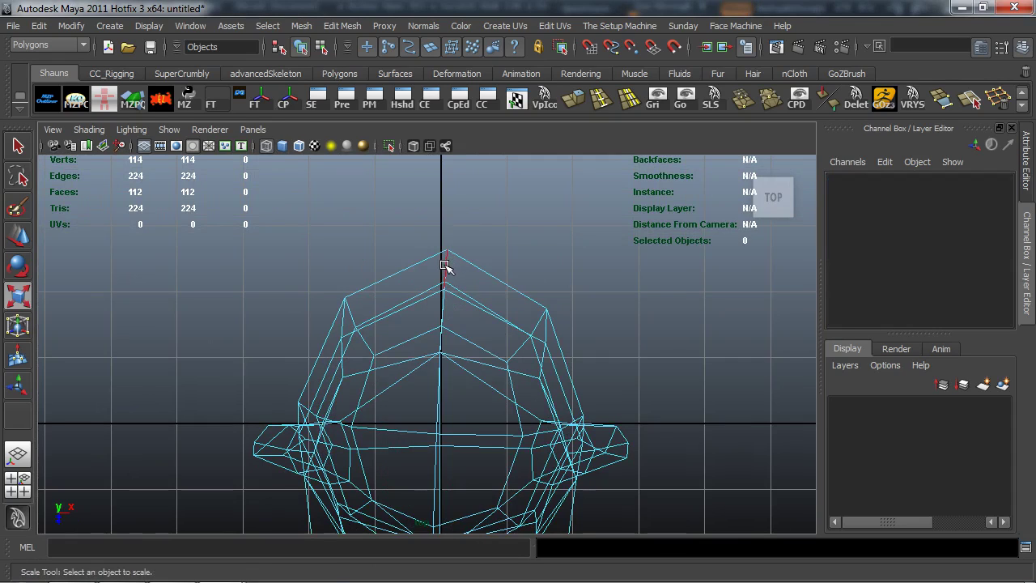
{"action": "double_click", "coordinate": [444, 266]}
{"action": "middle_click_drag", "start_coordinate": [520, 335], "coordinate": [530, 267], "text": "alt"}
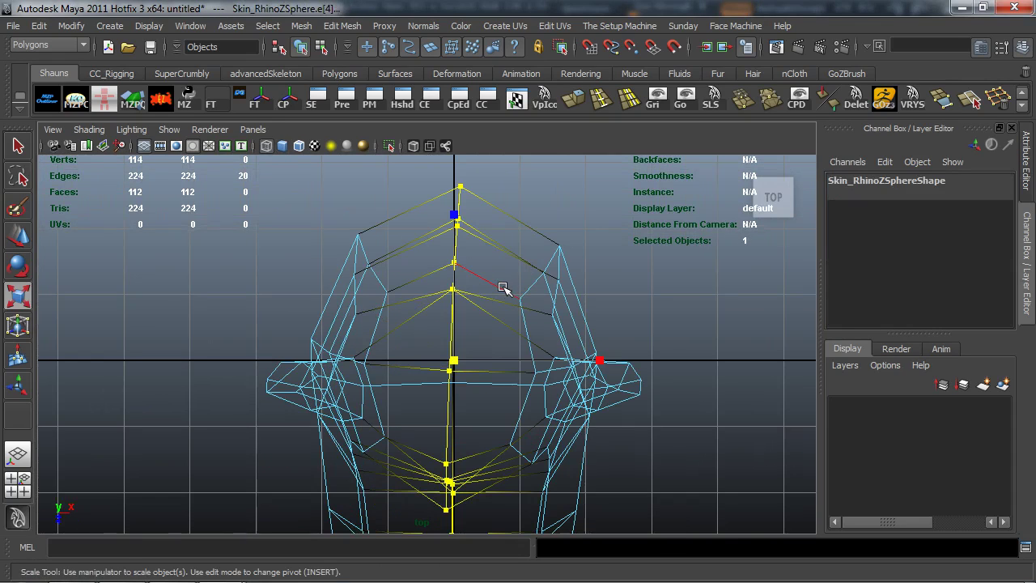
{"action": "left_click_drag", "start_coordinate": [597, 359], "coordinate": [442, 361]}
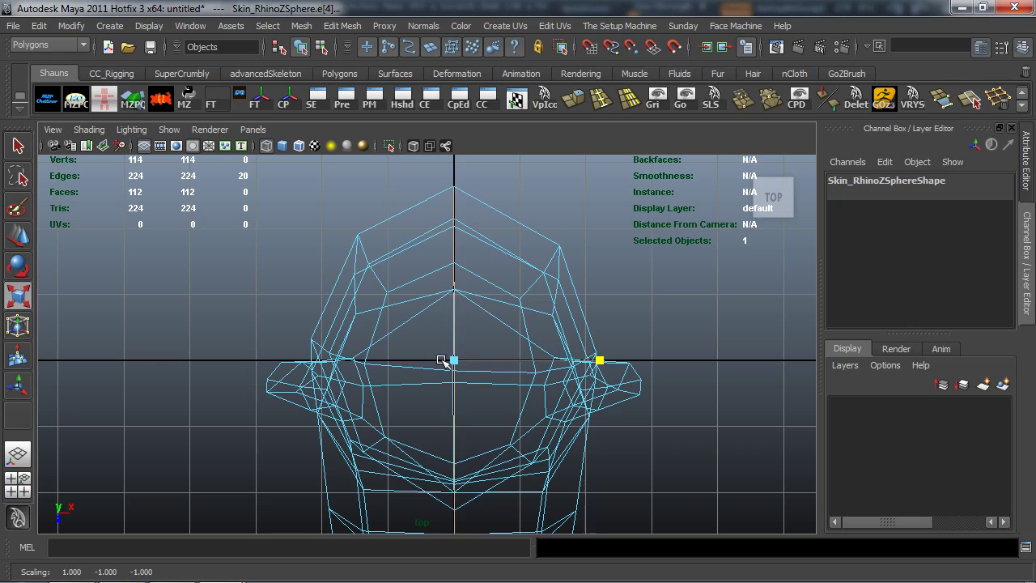
Return to object mode, select the whole rhino mesh and send it back to ZBrush with GoZ.
{"action": "right_click_drag", "start_coordinate": [470, 232], "coordinate": [492, 217]}
{"action": "left_click", "coordinate": [490, 210]}
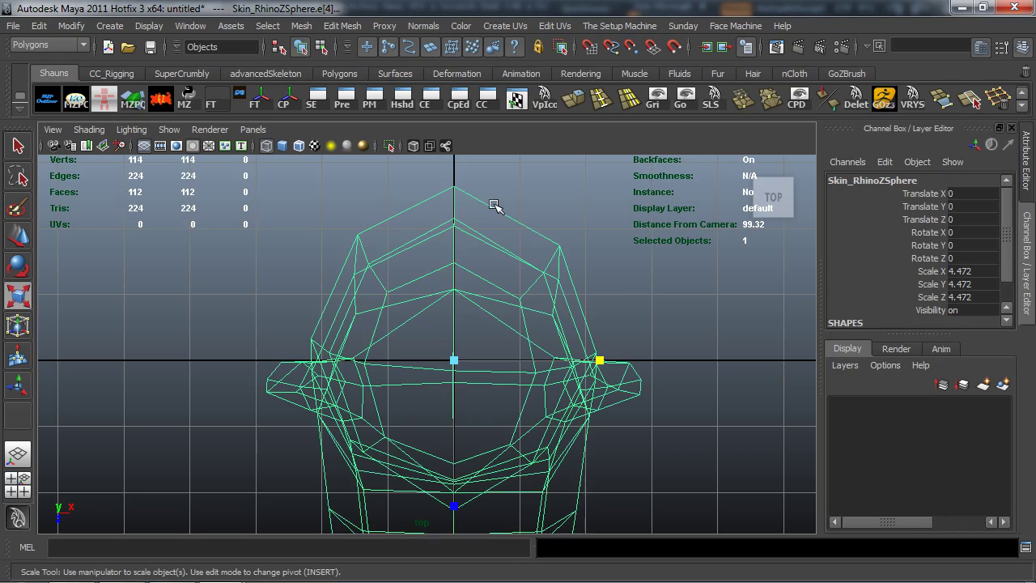
{"action": "left_click", "coordinate": [884, 97]}
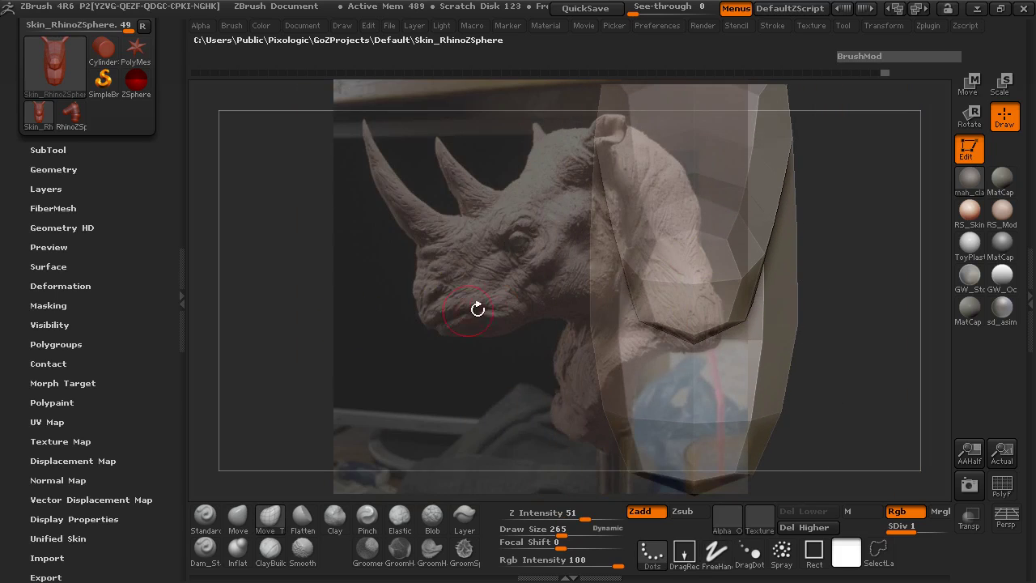
Subdivide the rhino mesh to level 2 over the side-view reference and delete its lower subdivision level.
{"action": "mouse_move", "coordinate": [476, 308]}
{"action": "left_mouse_down"}
{"action": "mouse_move", "coordinate": [223, 309]}
{"action": "mouse_move", "coordinate": [433, 356]}
{"action": "mouse_move", "coordinate": [390, 367]}
{"action": "mouse_move", "coordinate": [420, 377]}
{"action": "mouse_move", "coordinate": [432, 365]}
{"action": "left_mouse_up"}
{"action": "key", "text": "ctrl"}
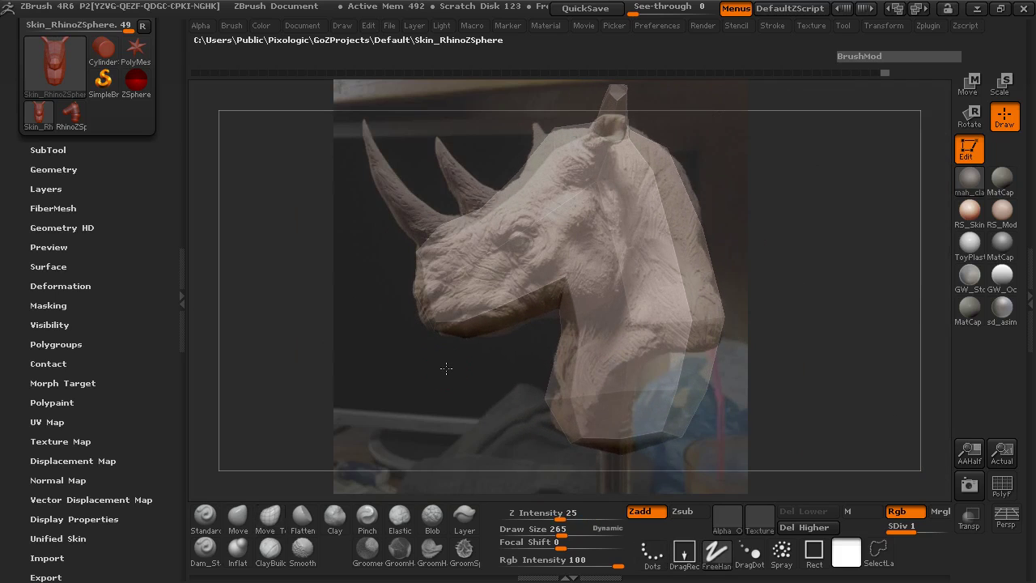
{"action": "key", "text": "d"}
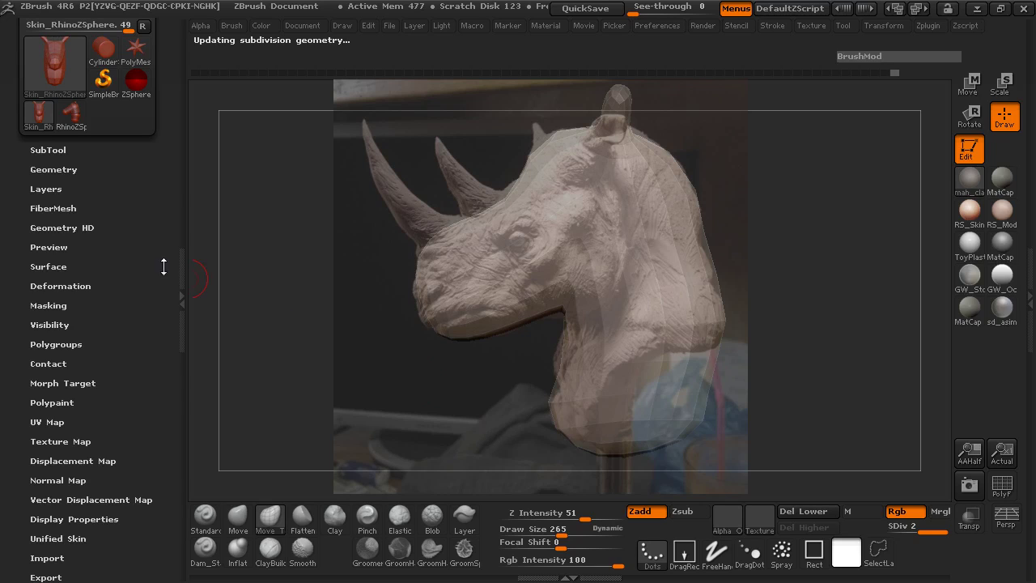
{"action": "left_click", "coordinate": [64, 170]}
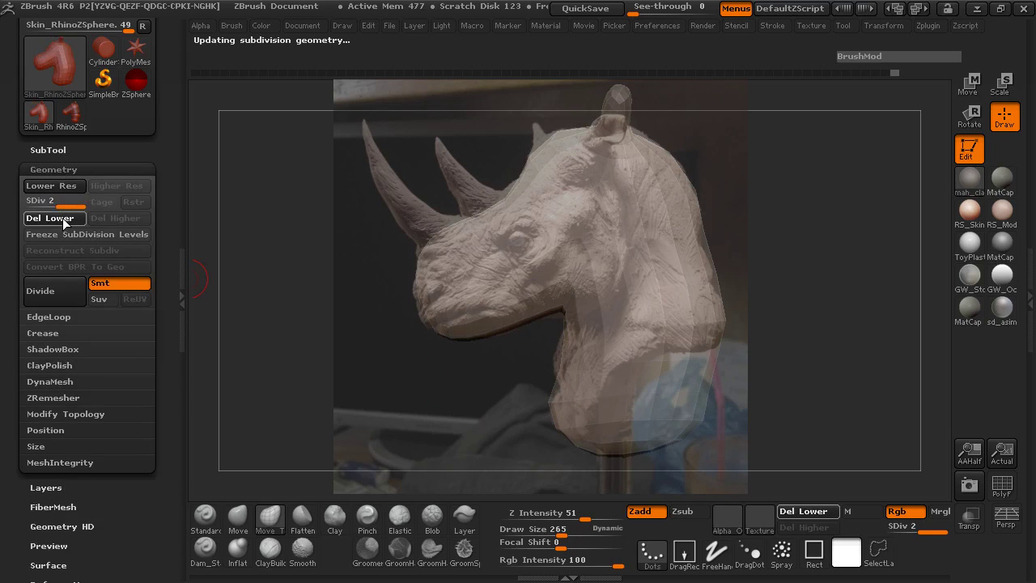
{"action": "left_click", "coordinate": [50, 218]}
Display the polygon wireframe, subdivide the mesh once more and delete the lower subdivision level again.
{"action": "left_click", "coordinate": [1002, 484]}
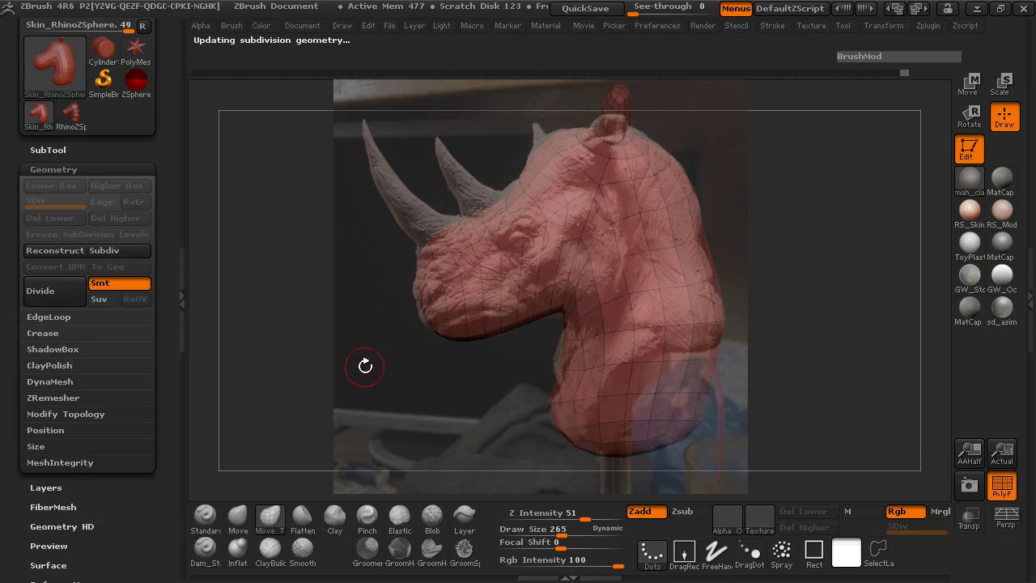
{"action": "left_click_drag", "start_coordinate": [504, 428], "coordinate": [391, 271]}
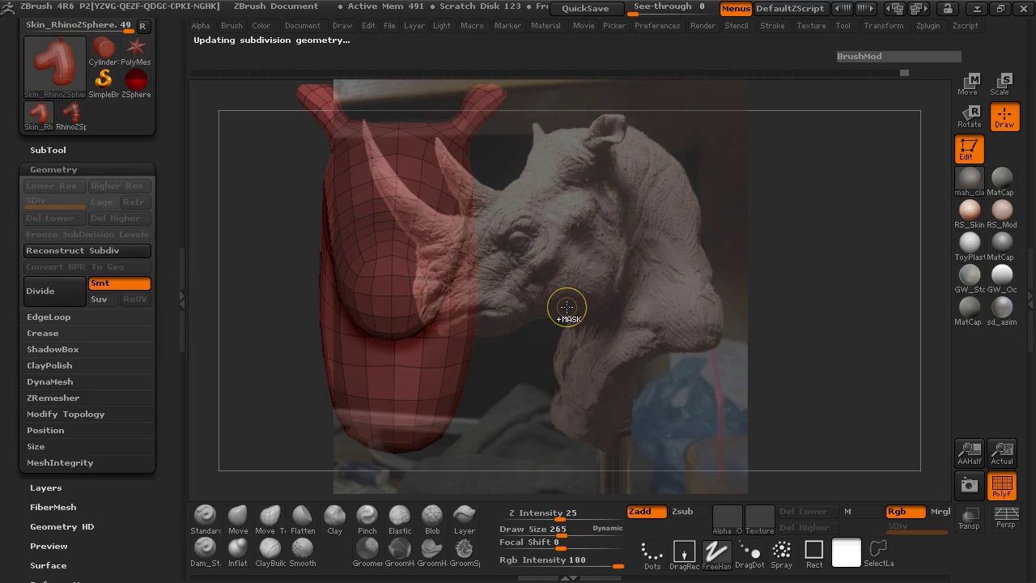
{"action": "key", "text": "ctrl+d"}
{"action": "left_click_drag", "start_coordinate": [567, 305], "coordinate": [485, 276]}
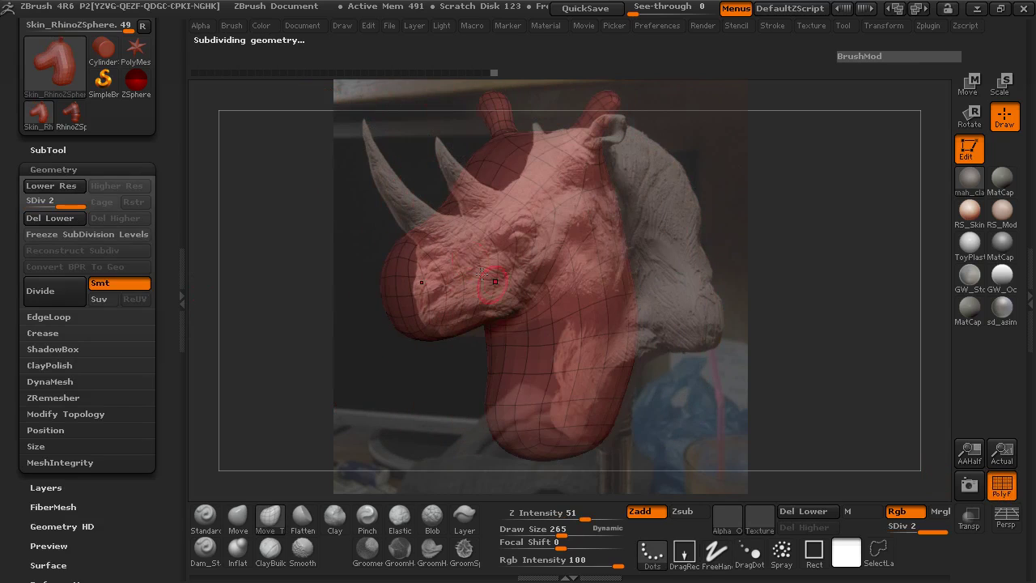
{"action": "left_click", "coordinate": [64, 220]}
{"action": "left_click_drag", "start_coordinate": [241, 320], "coordinate": [392, 304]}
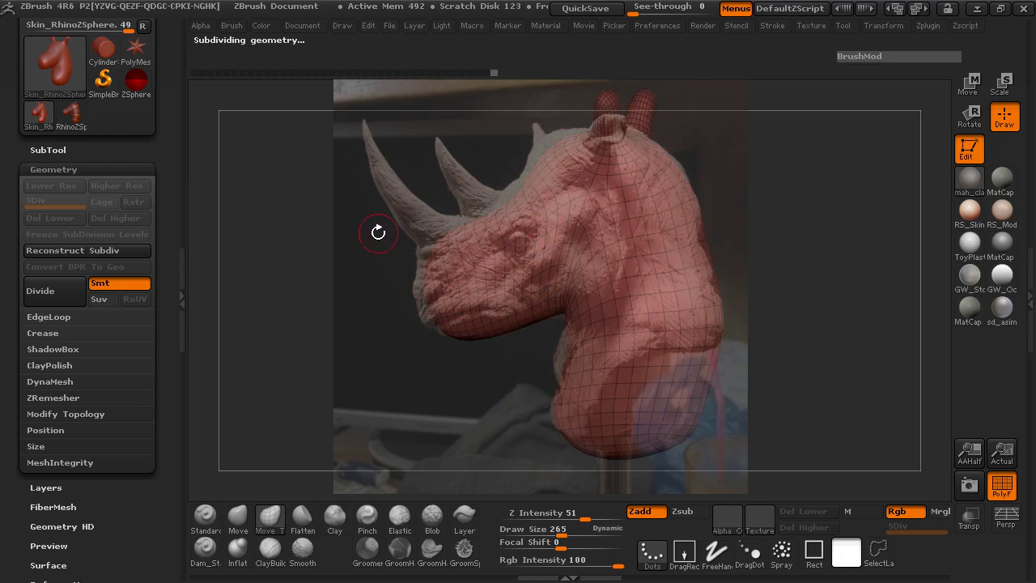
Adjust the muzzle and chin contour with the brush at draw size 265, keeping the mesh aligned over the side-view reference.
{"action": "left_click_drag", "start_coordinate": [378, 233], "coordinate": [404, 254]}
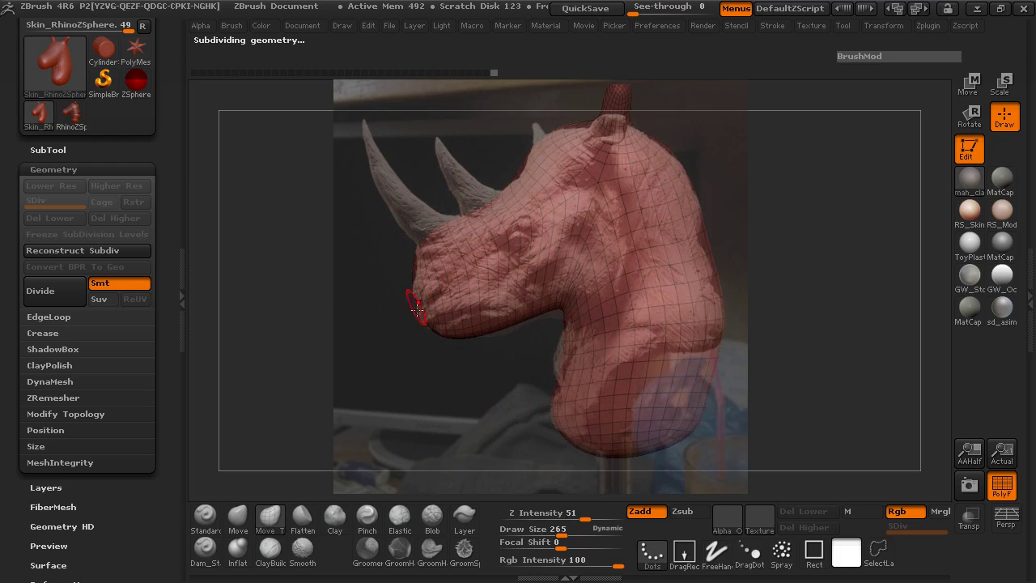
{"action": "left_click_drag", "start_coordinate": [417, 308], "coordinate": [461, 327]}
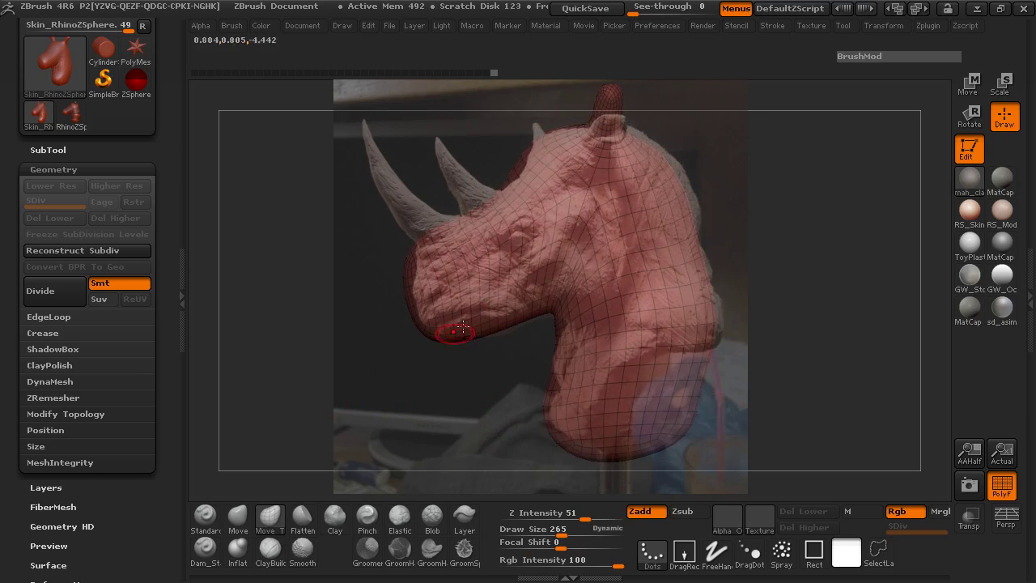
{"action": "left_click_drag", "start_coordinate": [429, 374], "coordinate": [435, 386]}
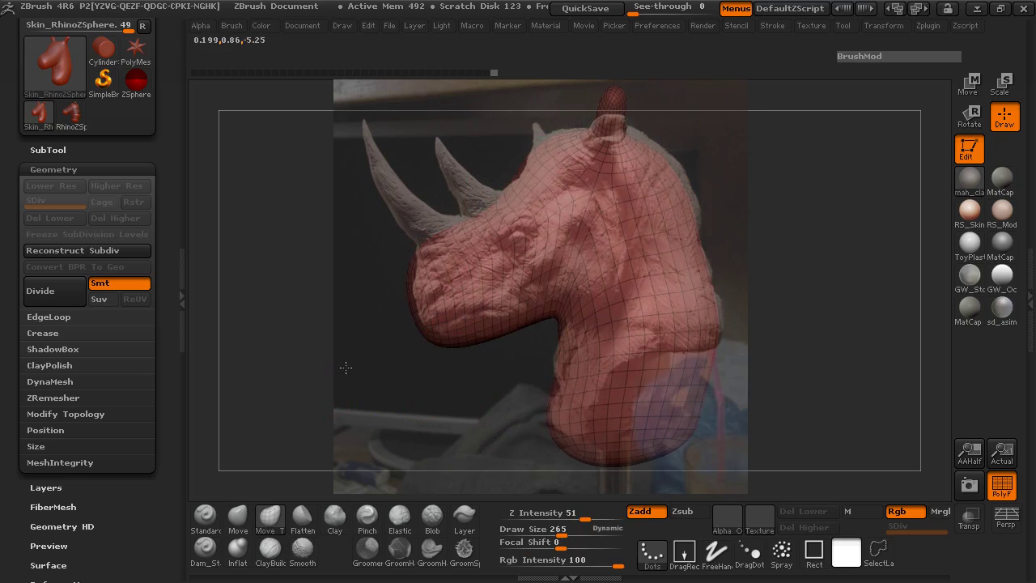
{"action": "left_click_drag", "start_coordinate": [346, 367], "coordinate": [347, 364]}
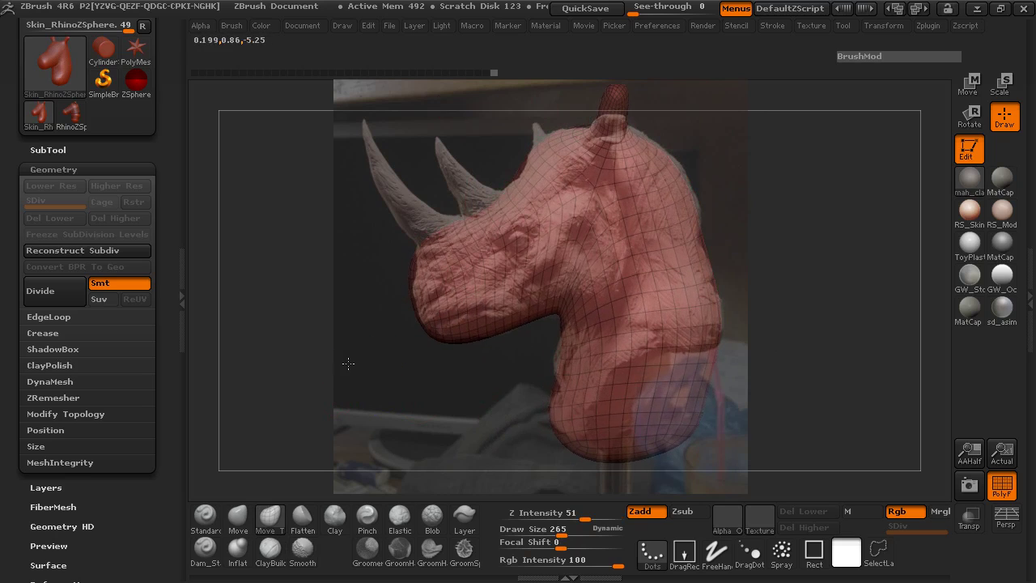
{"action": "left_click", "coordinate": [585, 213]}
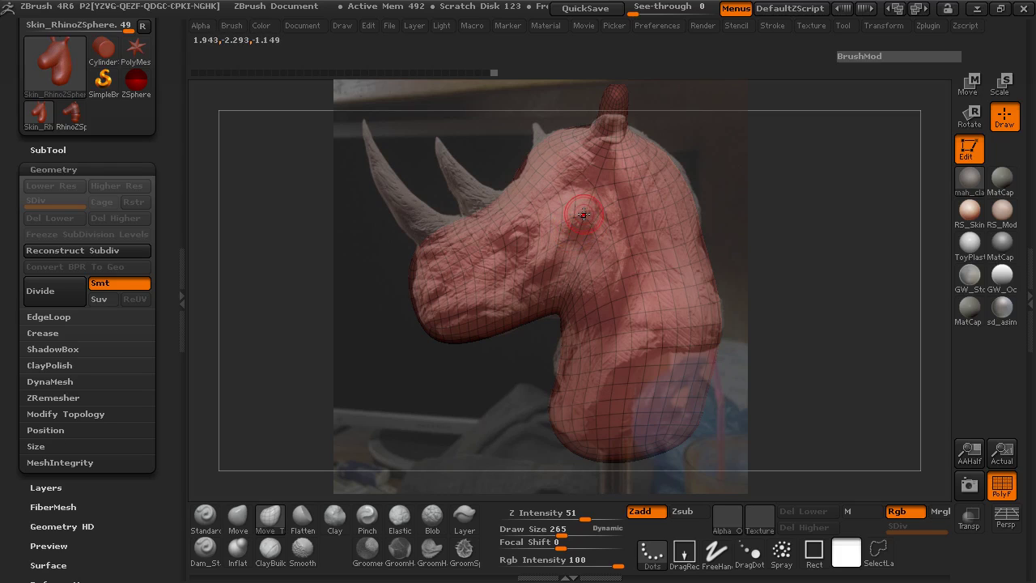